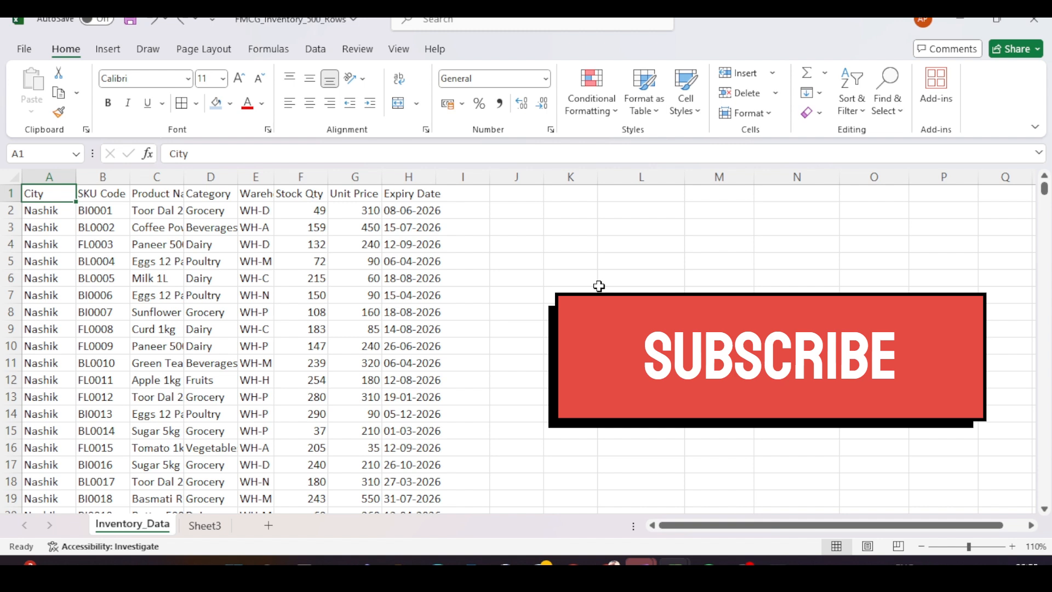
Review the inventory table's column headers from City through Expiry Date and the truncated product names
{"action": "key", "text": "Right"}
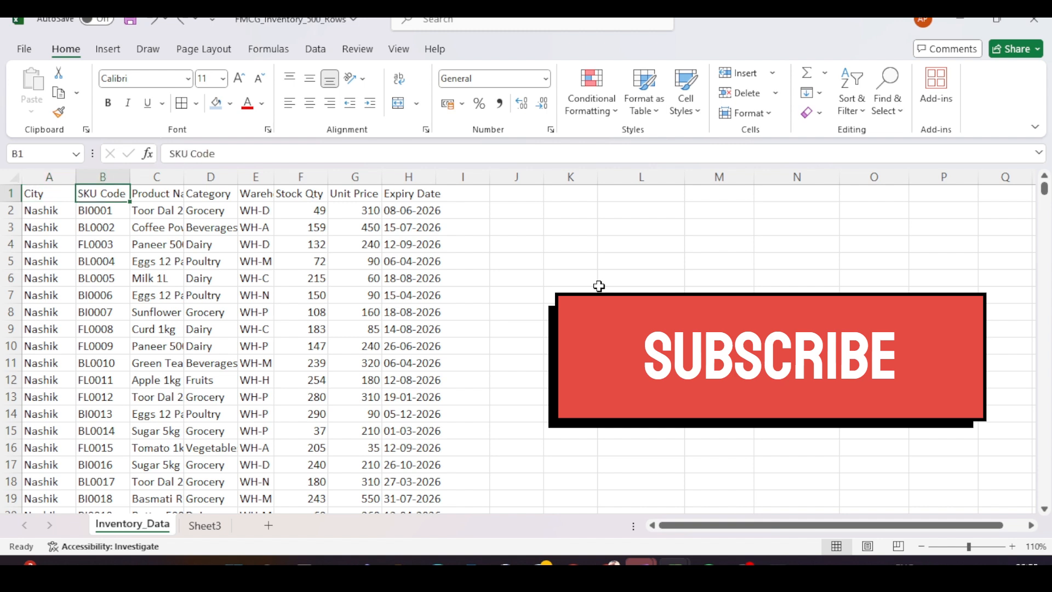
{"action": "key", "text": "Right"}
{"action": "key", "text": "Right"}
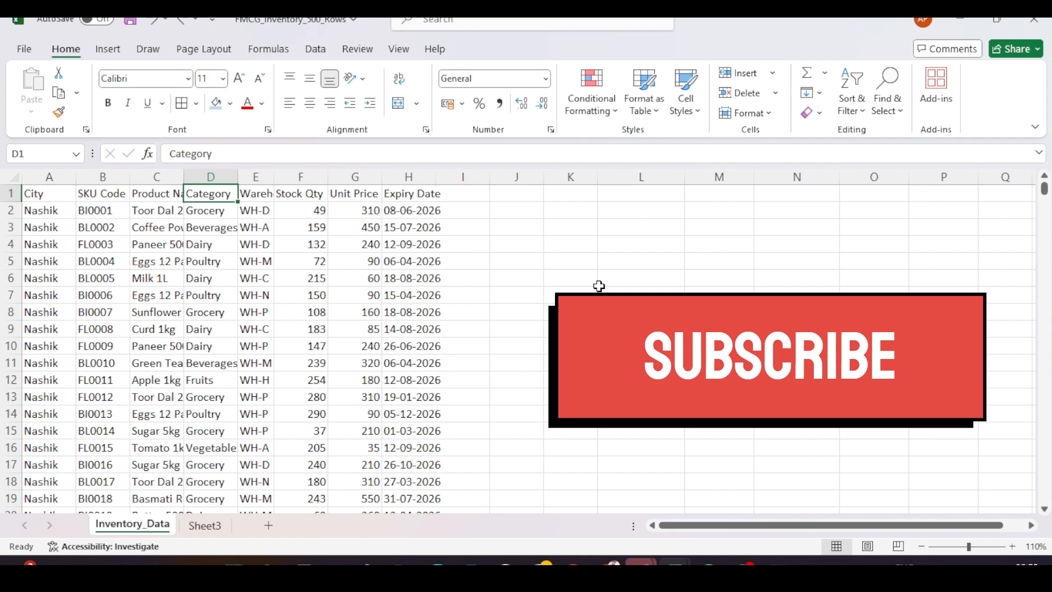
{"action": "key", "text": "Right"}
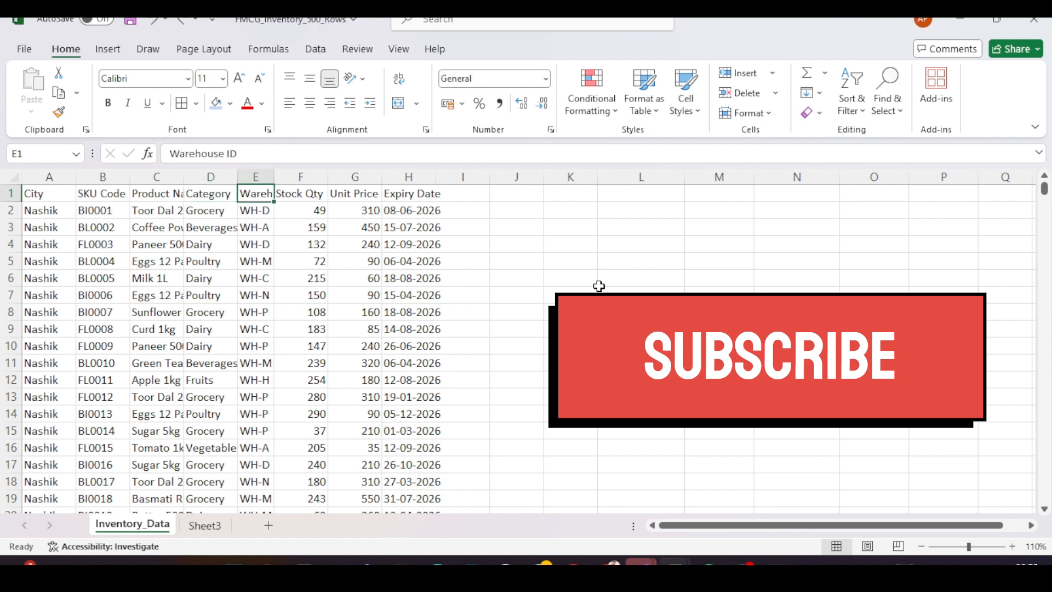
{"action": "key", "text": "Right"}
{"action": "key", "text": "Right"}
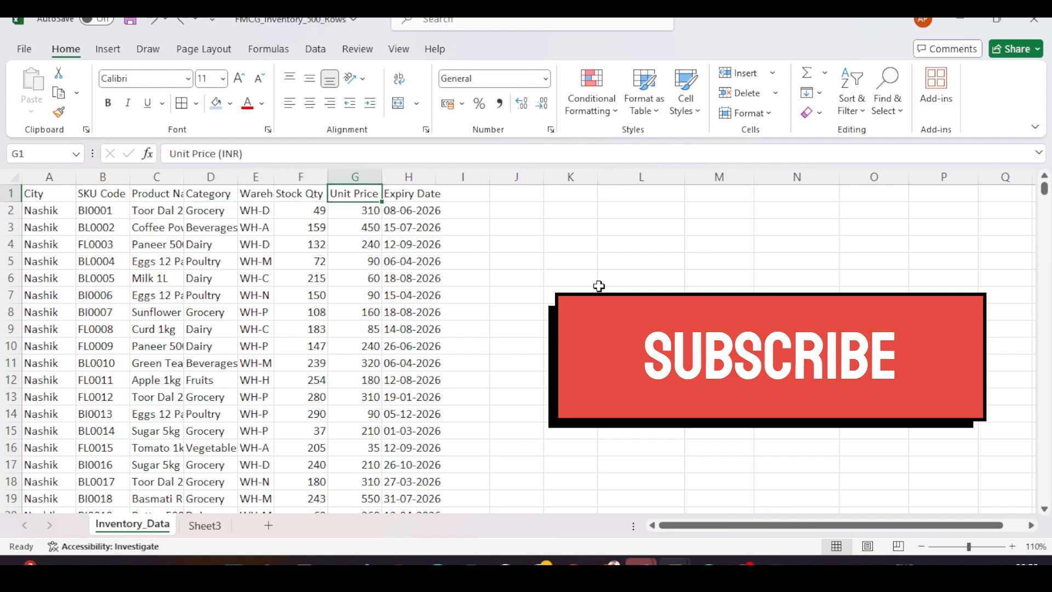
{"action": "key", "text": "Right"}
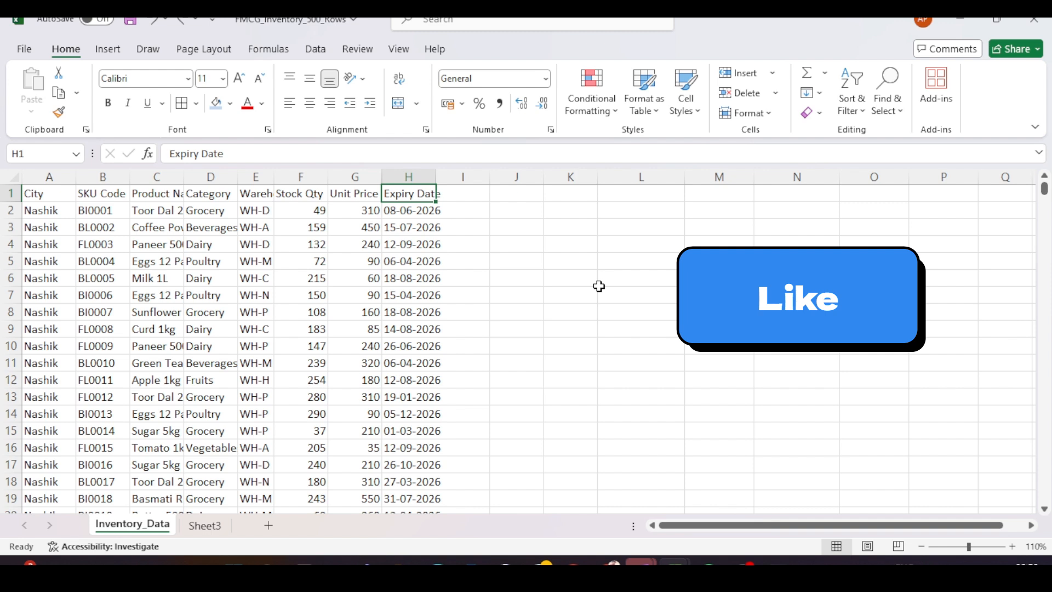
{"action": "key", "text": "Left"}
{"action": "key", "text": "Left"}
{"action": "key", "text": "Left"}
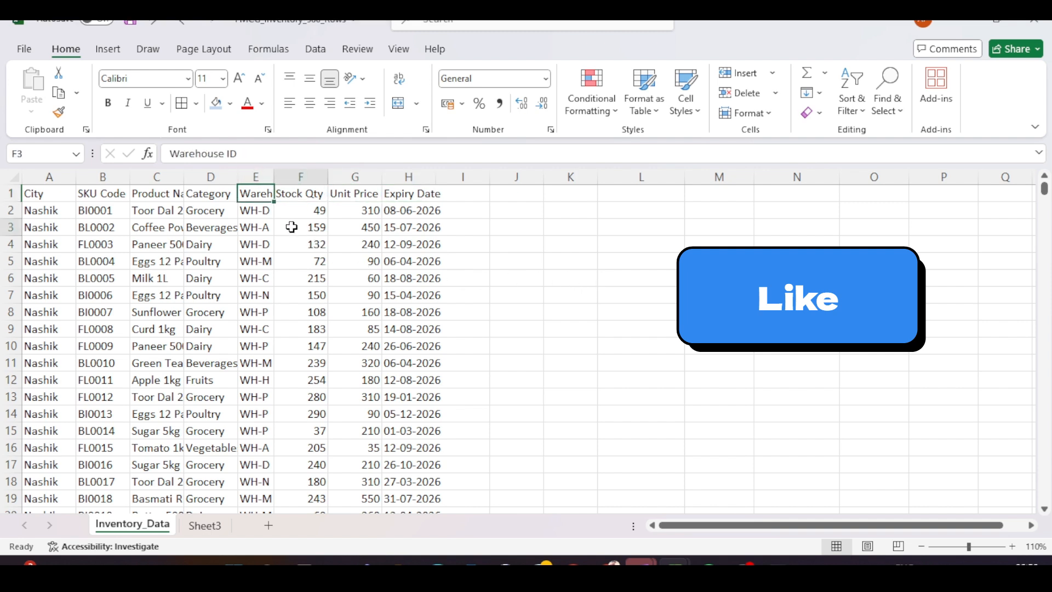
{"action": "key", "text": "Down"}
{"action": "key", "text": "Down"}
{"action": "key", "text": "Left"}
{"action": "key", "text": "Left"}
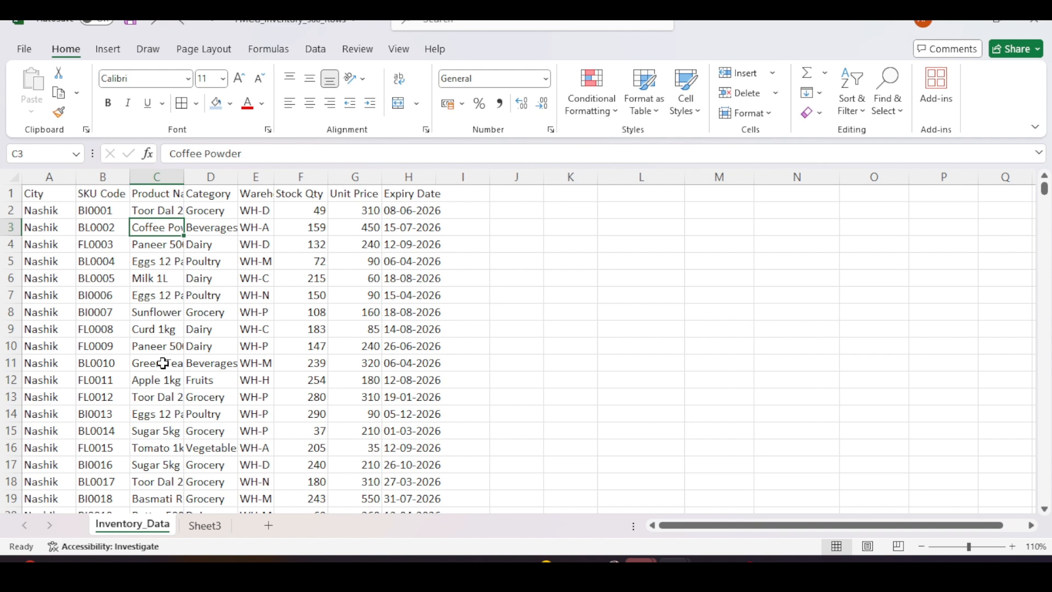
{"action": "key", "text": "ctrl+a"}
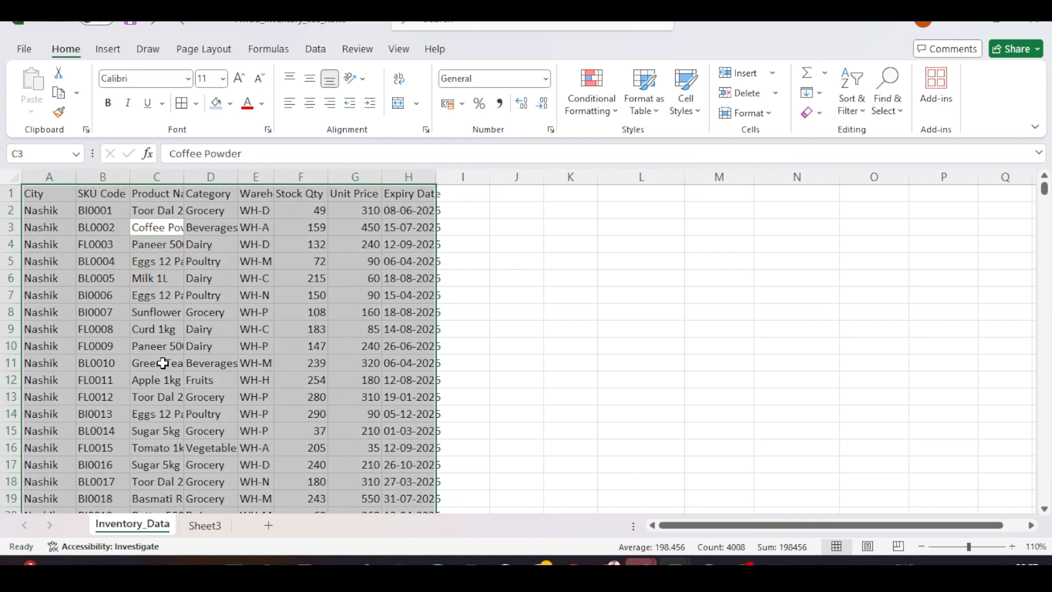
{"action": "left_click", "coordinate": [199, 358]}
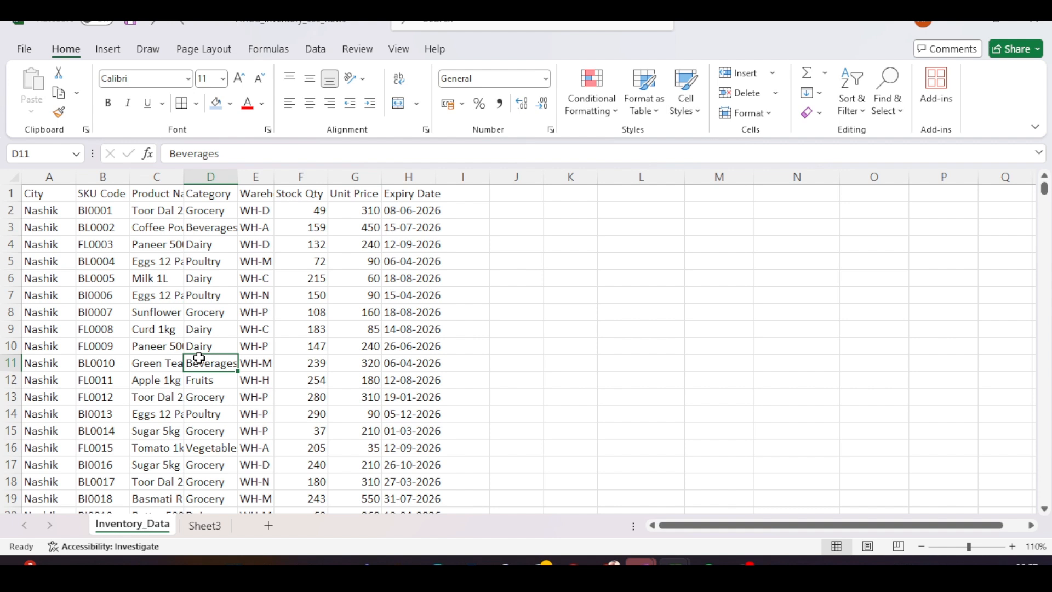
{"action": "left_click", "coordinate": [210, 307]}
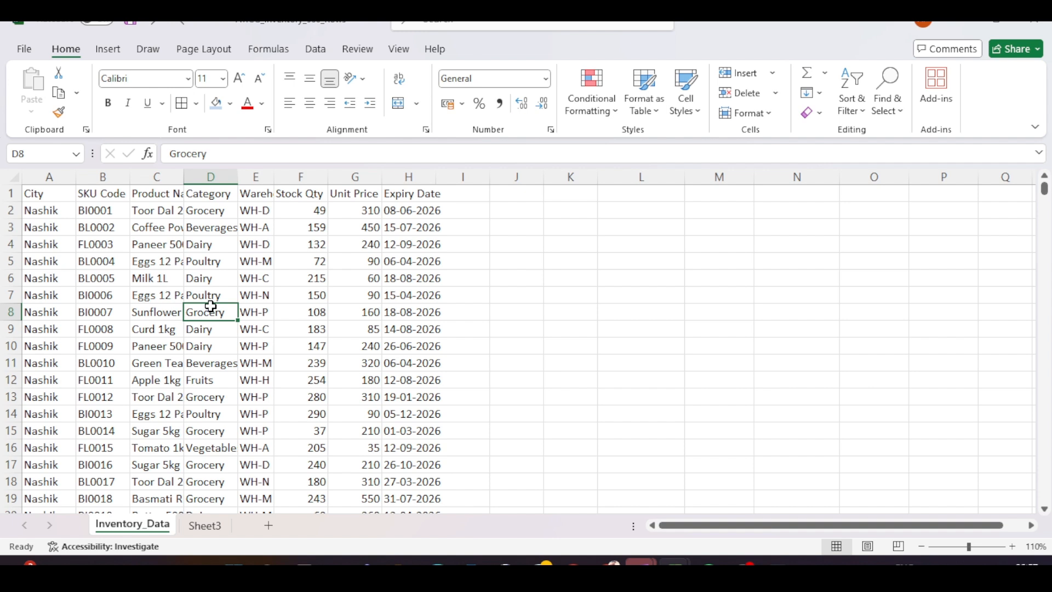
{"action": "key", "text": "ctrl+a"}
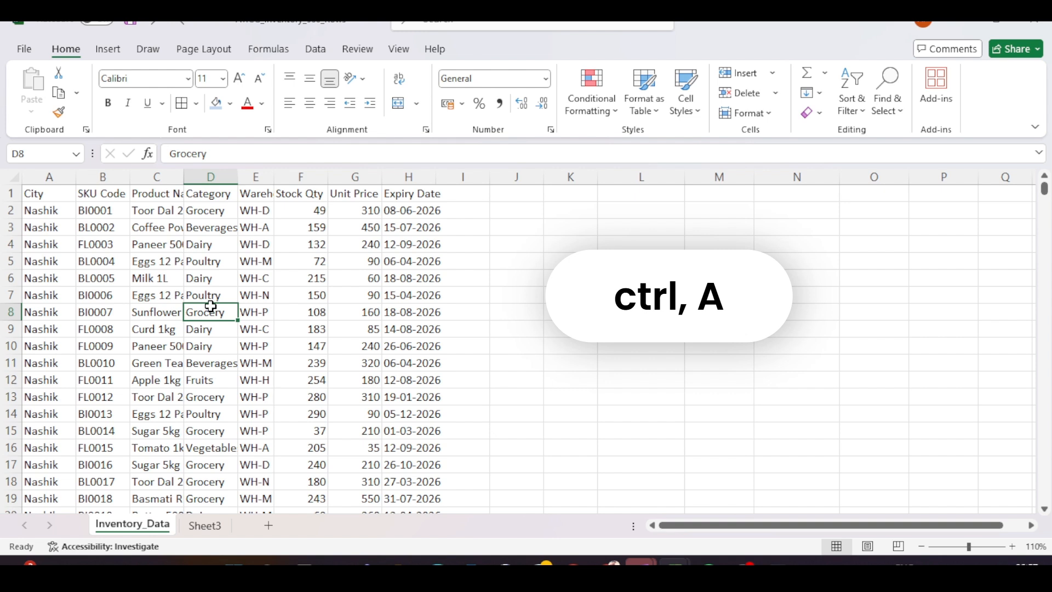
Select the whole inventory table and autofit its column widths to the contents
{"action": "left_click", "coordinate": [221, 276]}
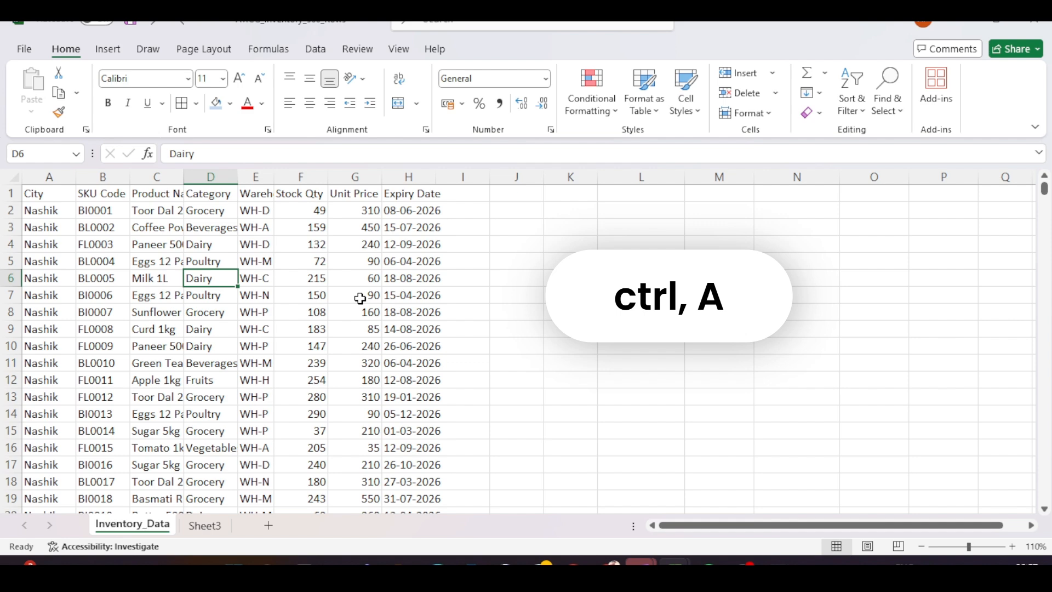
{"action": "key", "text": "ctrl+a"}
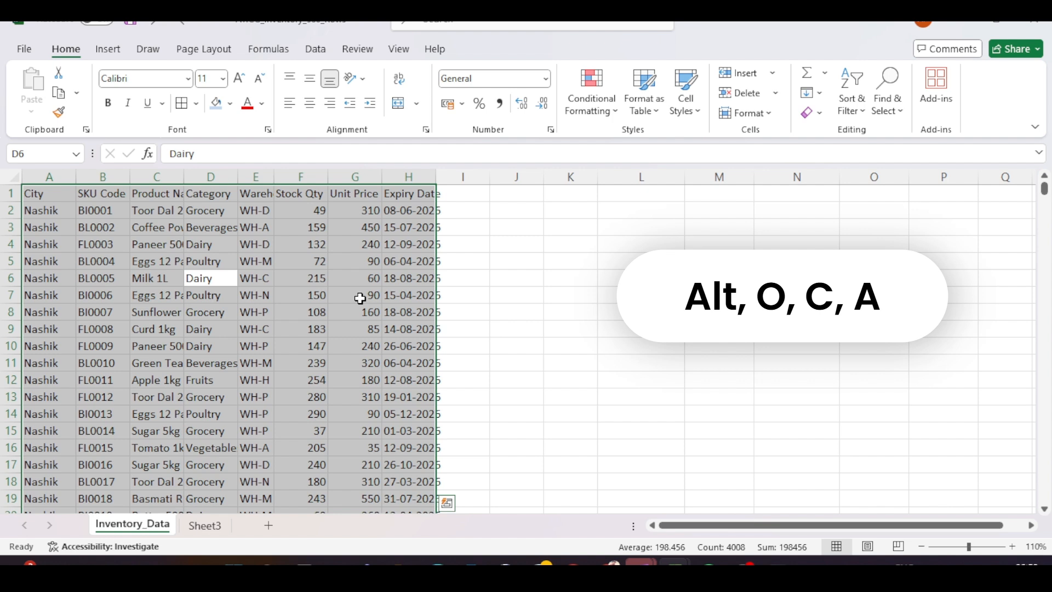
{"action": "key", "text": "alt"}
{"action": "key", "text": "o"}
{"action": "key", "text": "c"}
{"action": "key", "text": "a"}
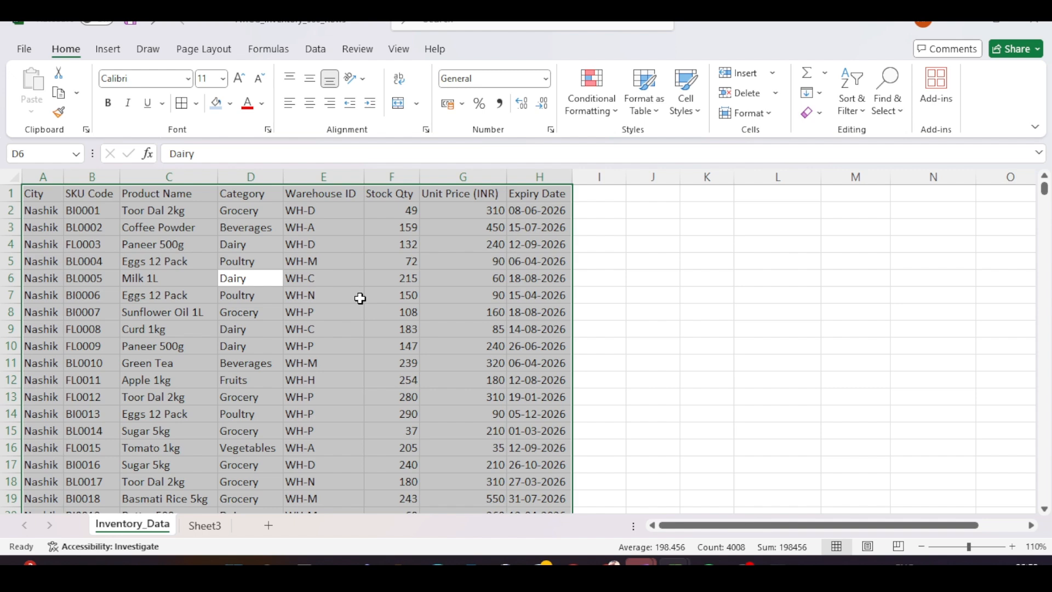
{"action": "left_click", "coordinate": [373, 298]}
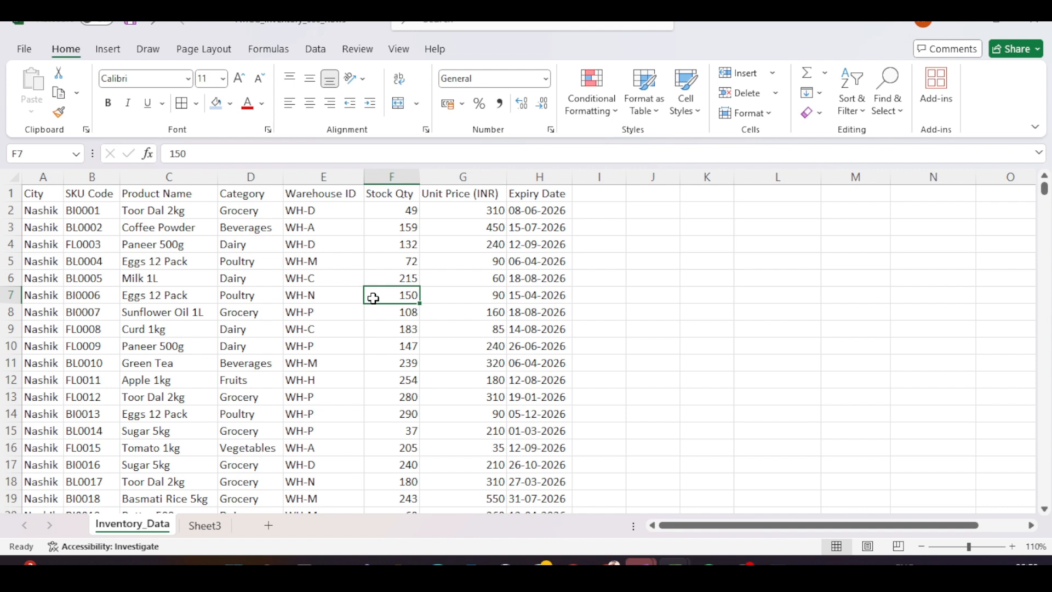
Examine how the text and number columns are aligned, comparing Product Name, Warehouse ID, Stock Qty and Unit Price (INR)
{"action": "key", "text": "Left"}
{"action": "key", "text": "Left"}
{"action": "key", "text": "Left"}
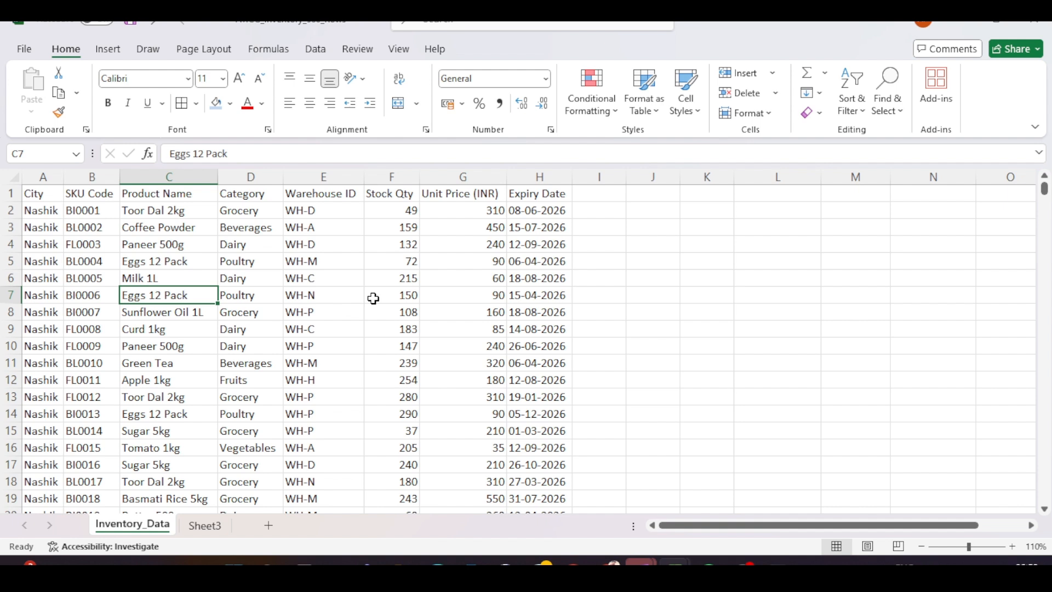
{"action": "key", "text": "Right"}
{"action": "key", "text": "Right"}
{"action": "key", "text": "Right"}
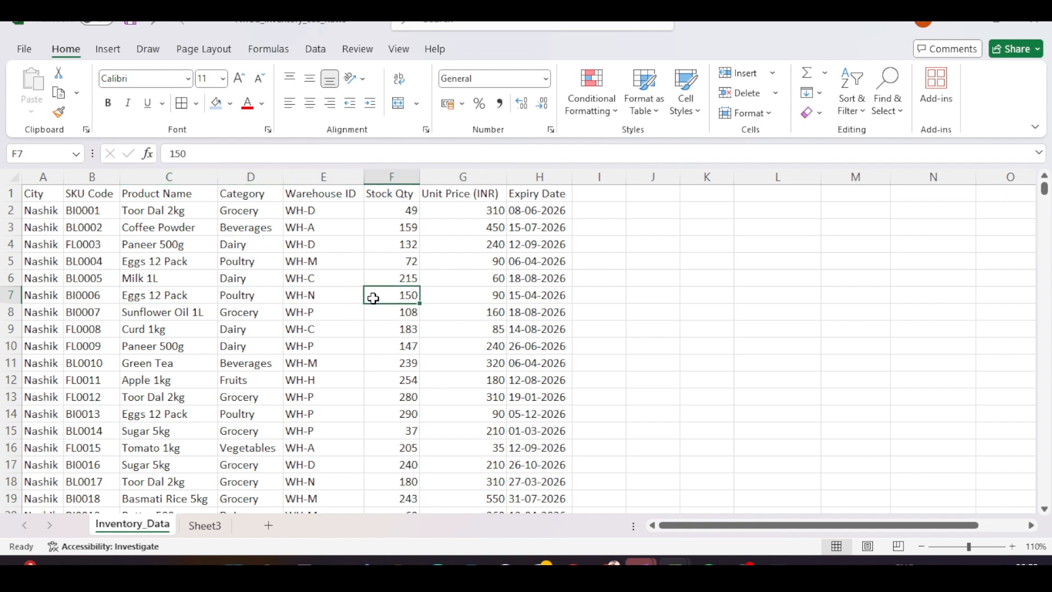
{"action": "left_click", "coordinate": [406, 177]}
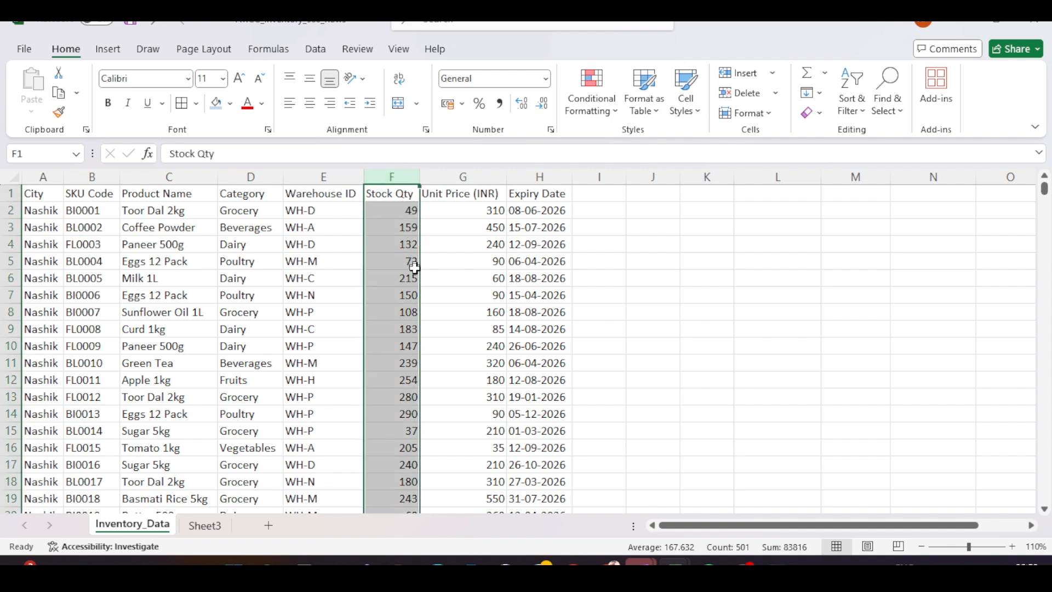
{"action": "left_click", "coordinate": [354, 266]}
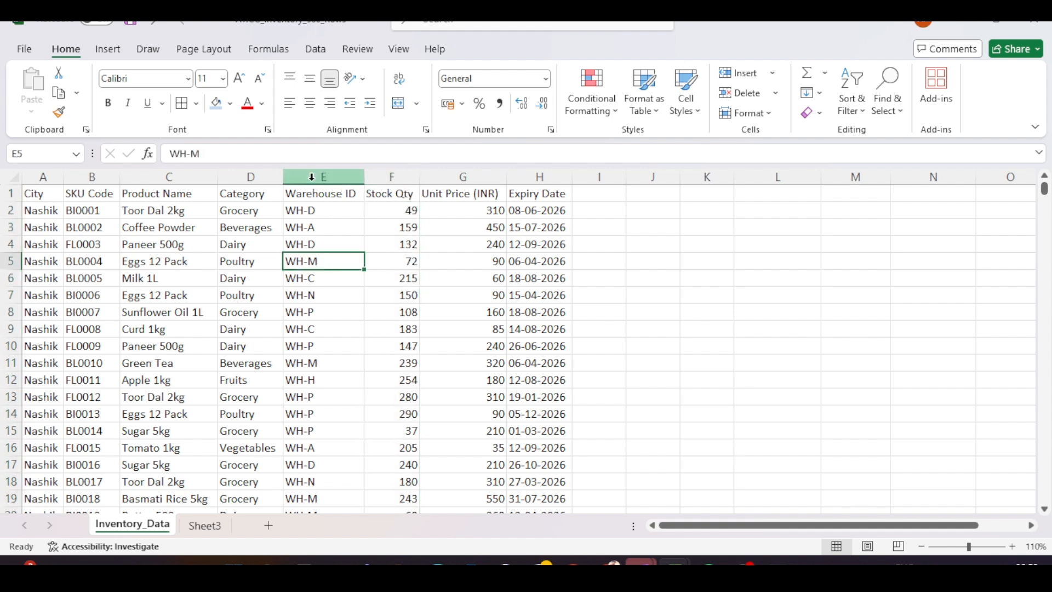
{"action": "left_click", "coordinate": [459, 241]}
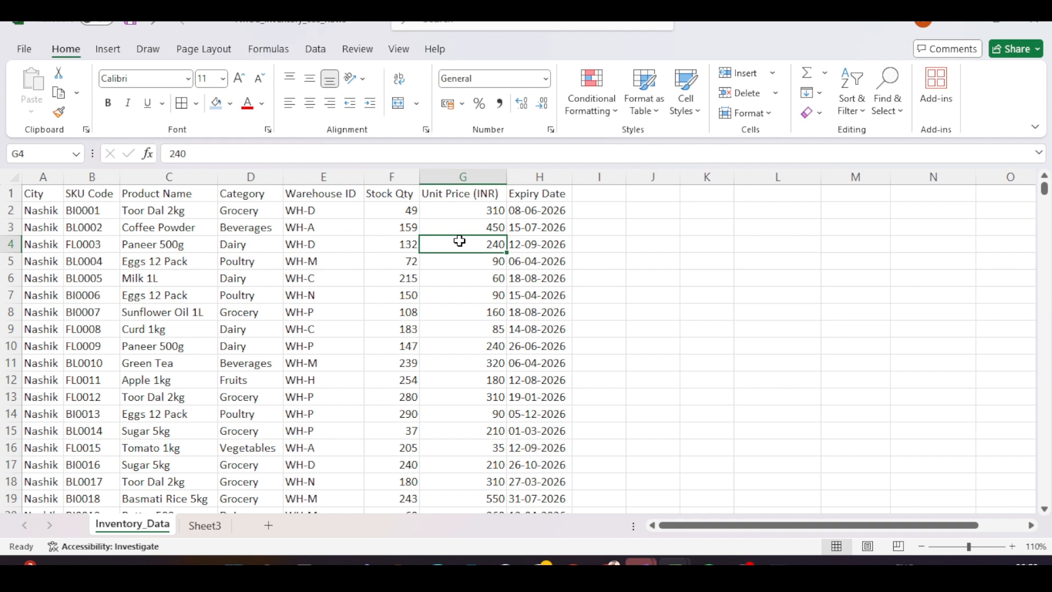
{"action": "left_click", "coordinate": [462, 174]}
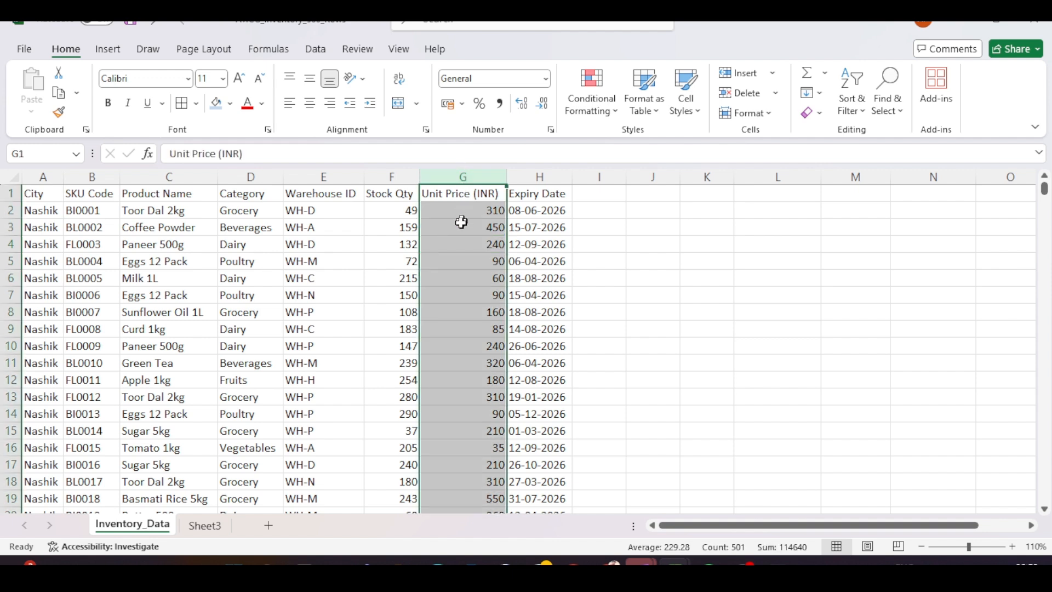
Select the whole inventory table and center all of its cells horizontally
{"action": "left_click", "coordinate": [341, 269]}
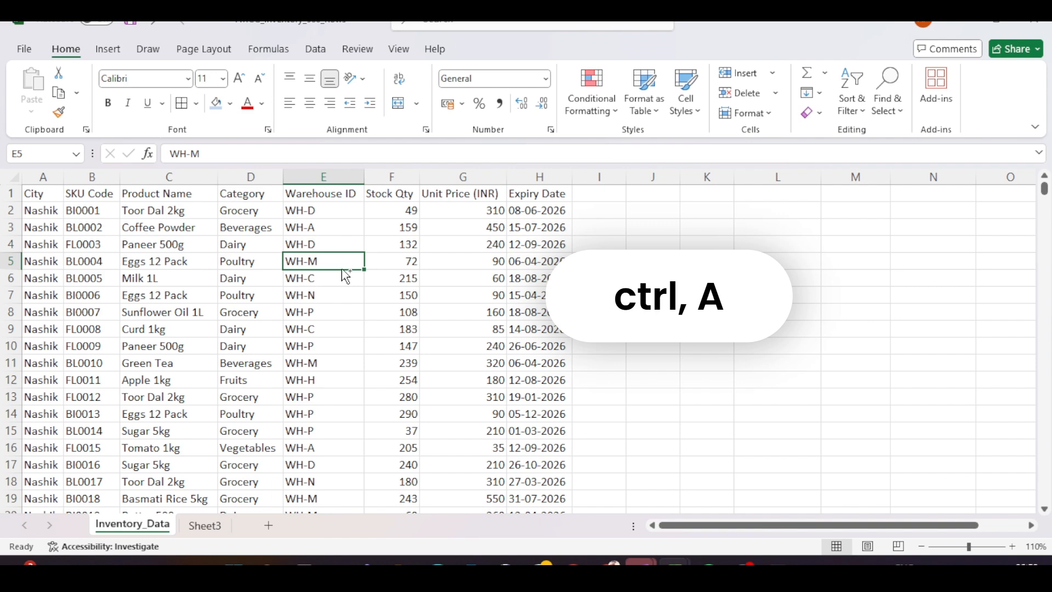
{"action": "key", "text": "ctrl+a"}
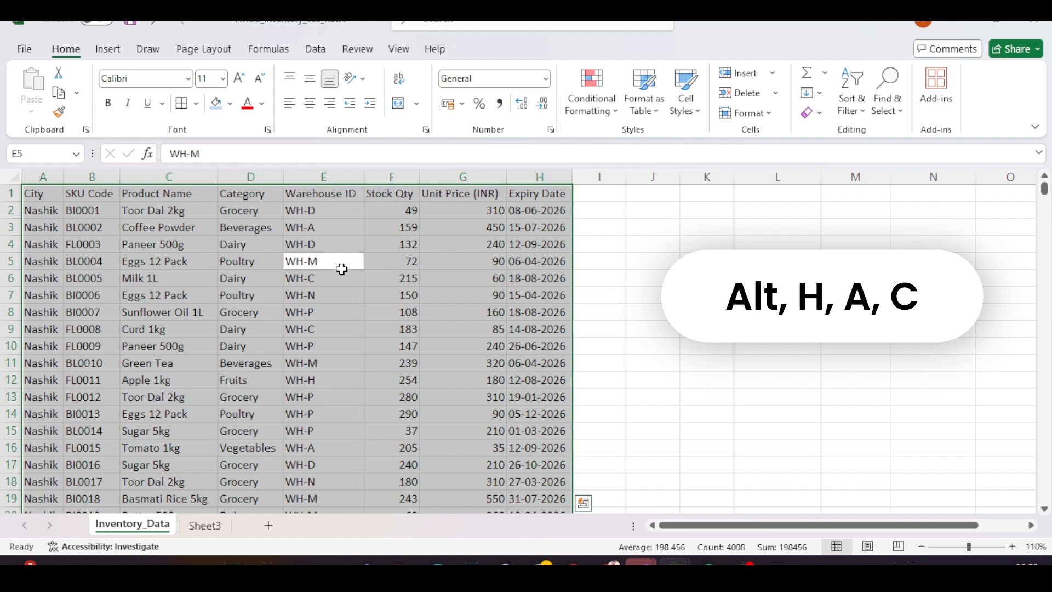
{"action": "key", "text": "alt"}
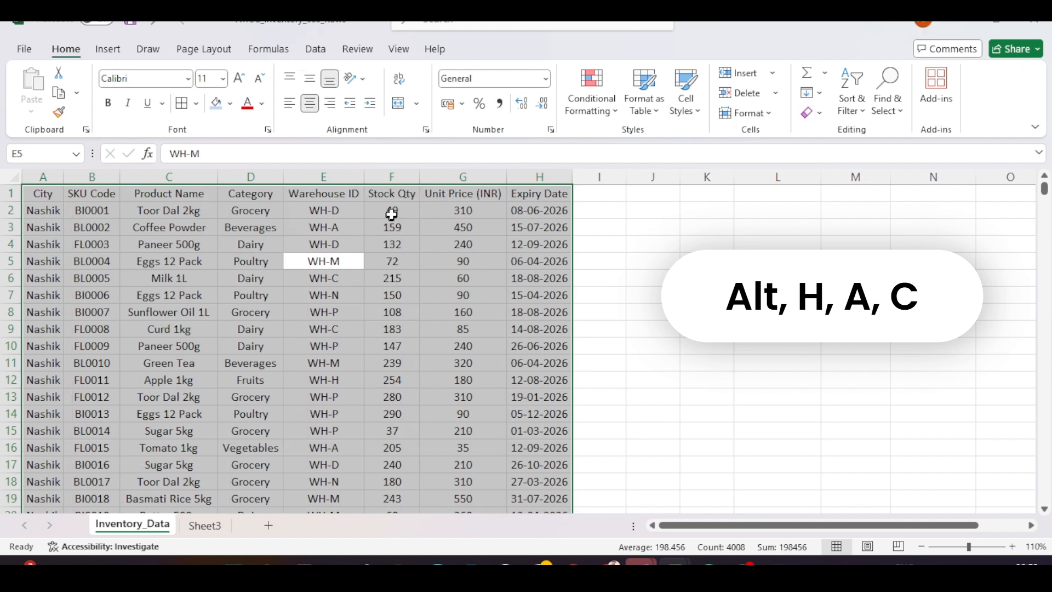
{"action": "left_click", "coordinate": [400, 243]}
Check the centered header row from City to Stock Qty
{"action": "key", "text": "ctrl+Up"}
{"action": "key", "text": "ctrl+Left"}
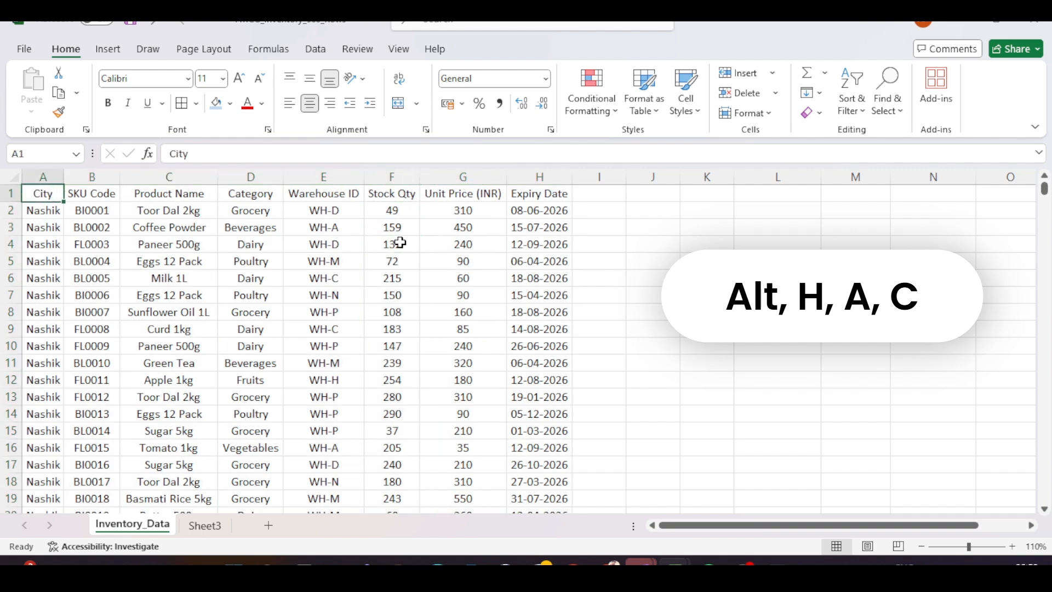
{"action": "key", "text": "Right"}
{"action": "key", "text": "Right"}
{"action": "key", "text": "Right"}
{"action": "key", "text": "Right"}
{"action": "key", "text": "Right"}
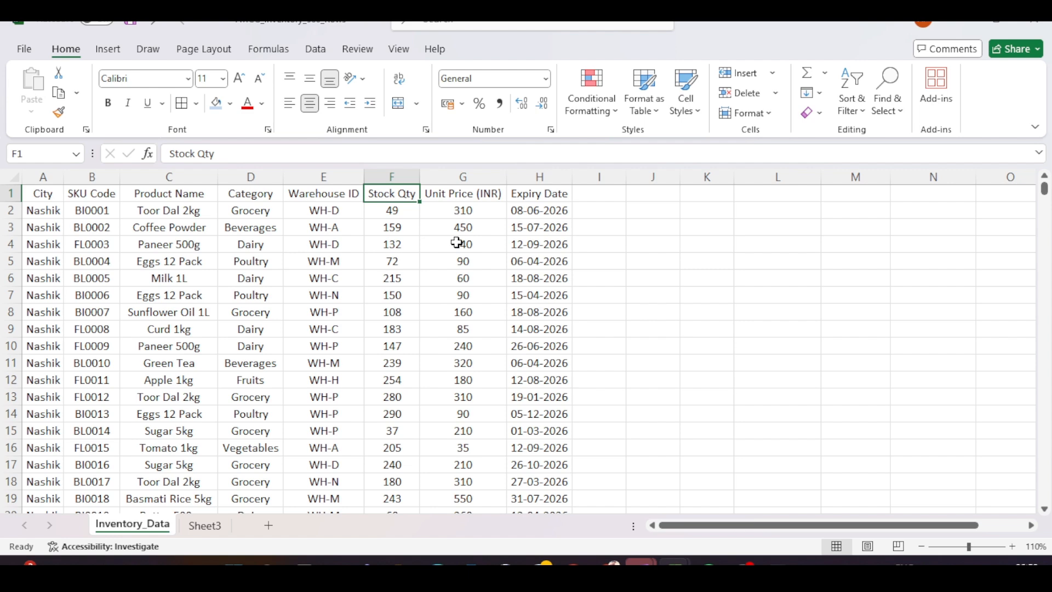
{"action": "left_click", "coordinate": [398, 272]}
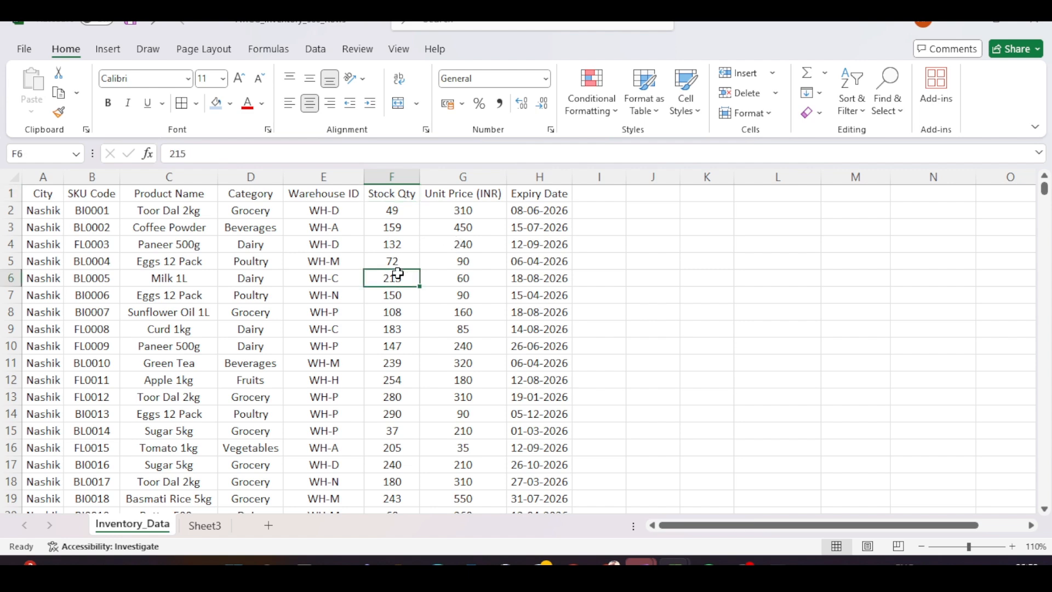
Look through the inventory rows down to about row 49, and return to the Warehouse ID header
{"action": "scroll", "coordinate": [397, 273], "scroll_direction": "down", "scroll_amount": 1}
{"action": "scroll", "coordinate": [397, 272], "scroll_direction": "up", "scroll_amount": 1}
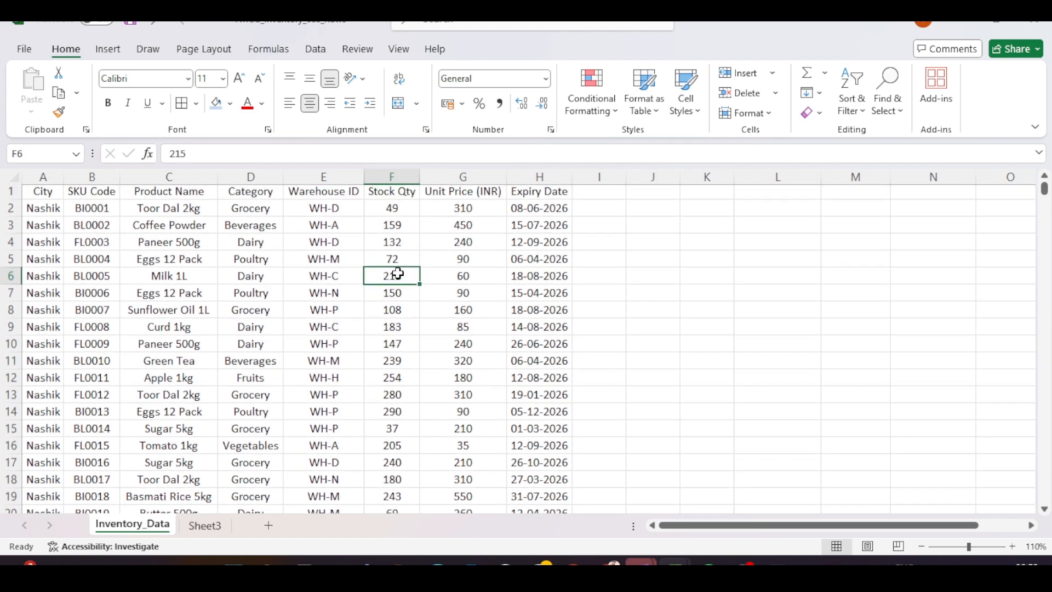
{"action": "scroll", "coordinate": [397, 327], "scroll_direction": "down", "scroll_amount": 7}
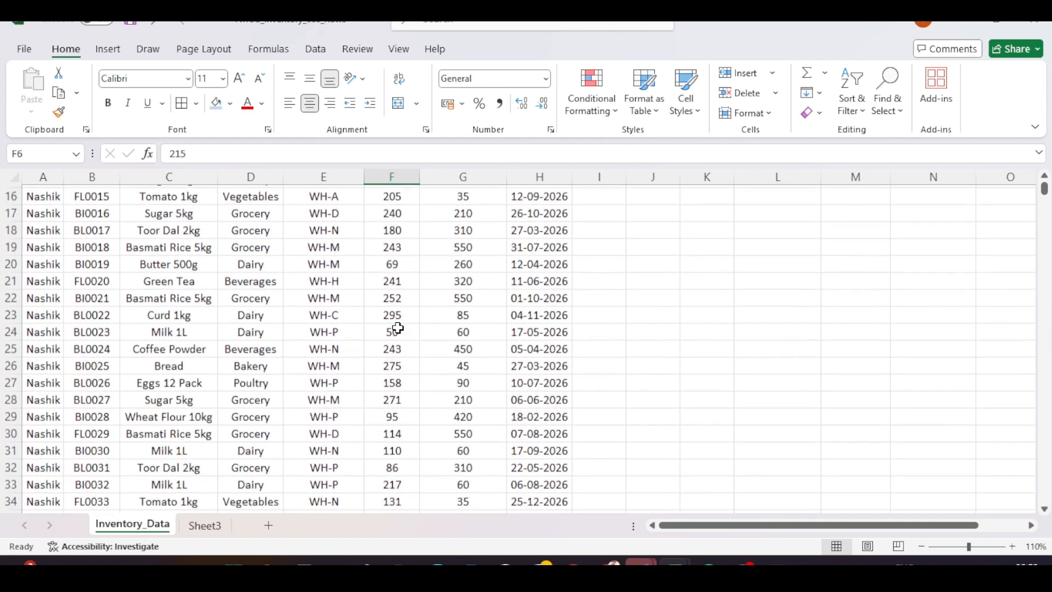
{"action": "scroll", "coordinate": [398, 328], "scroll_direction": "down", "scroll_amount": 2}
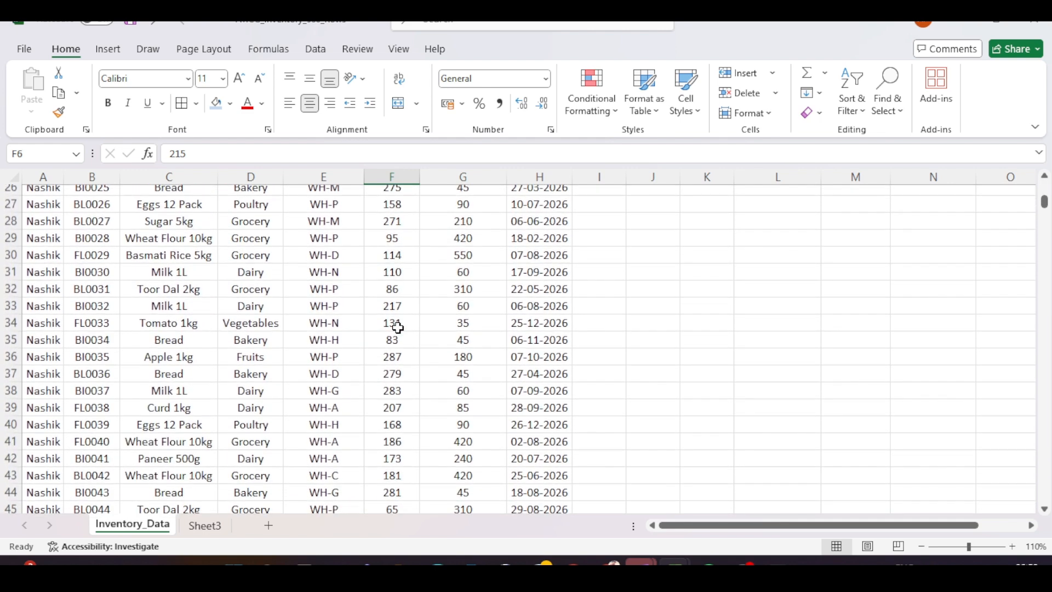
{"action": "scroll", "coordinate": [398, 328], "scroll_direction": "down", "scroll_amount": 1}
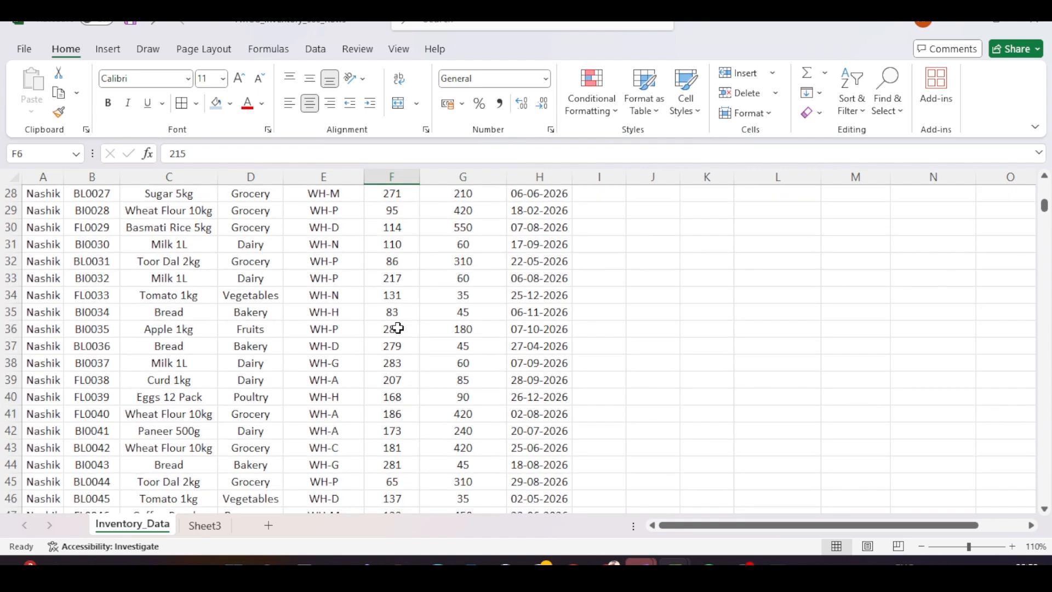
{"action": "scroll", "coordinate": [398, 328], "scroll_direction": "down", "scroll_amount": 1}
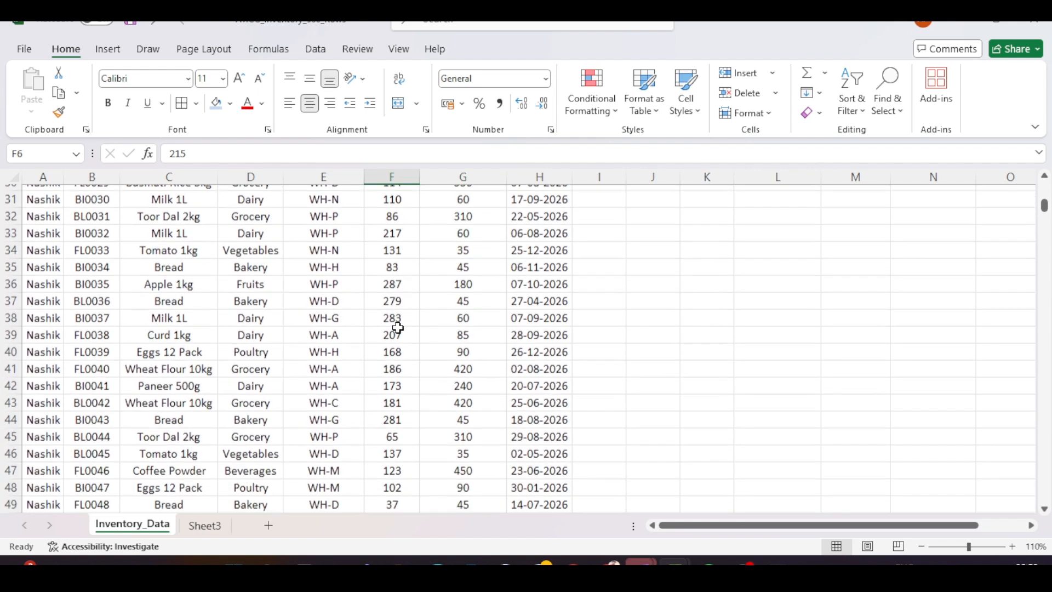
{"action": "left_click", "coordinate": [398, 308]}
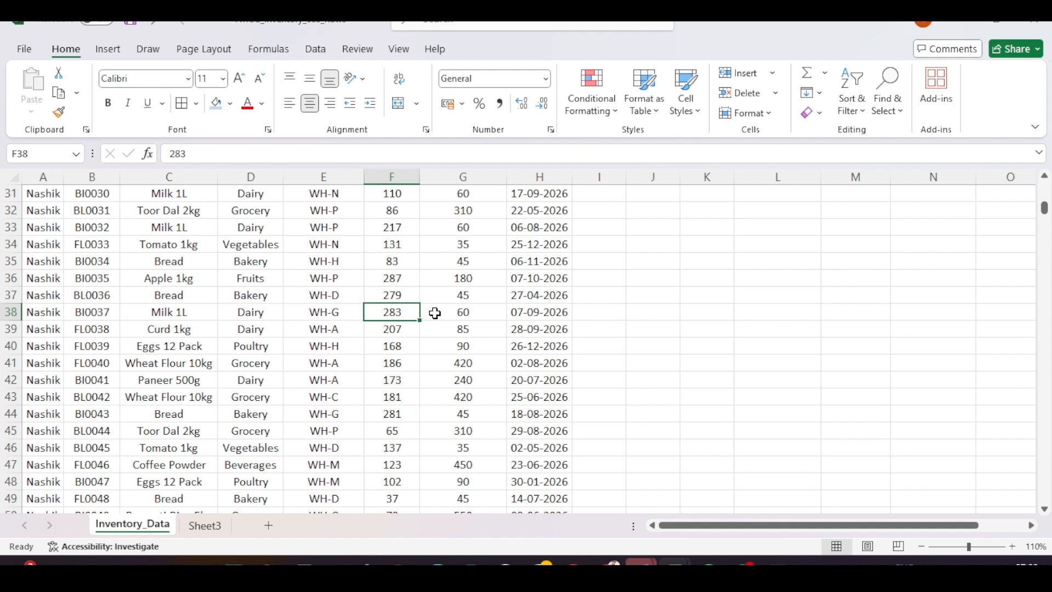
{"action": "key", "text": "ctrl+Up"}
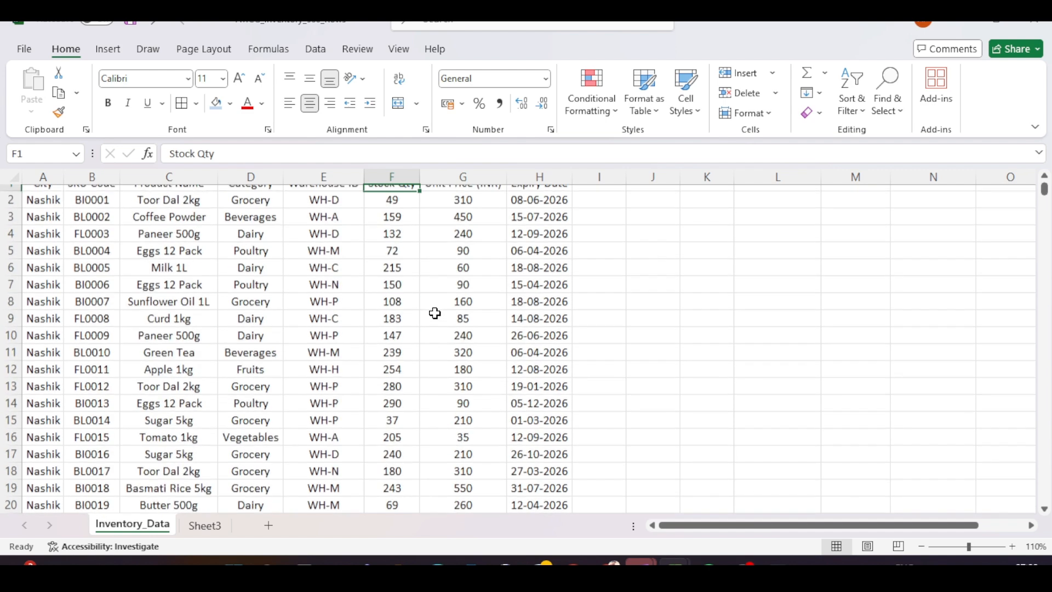
{"action": "left_click", "coordinate": [323, 196]}
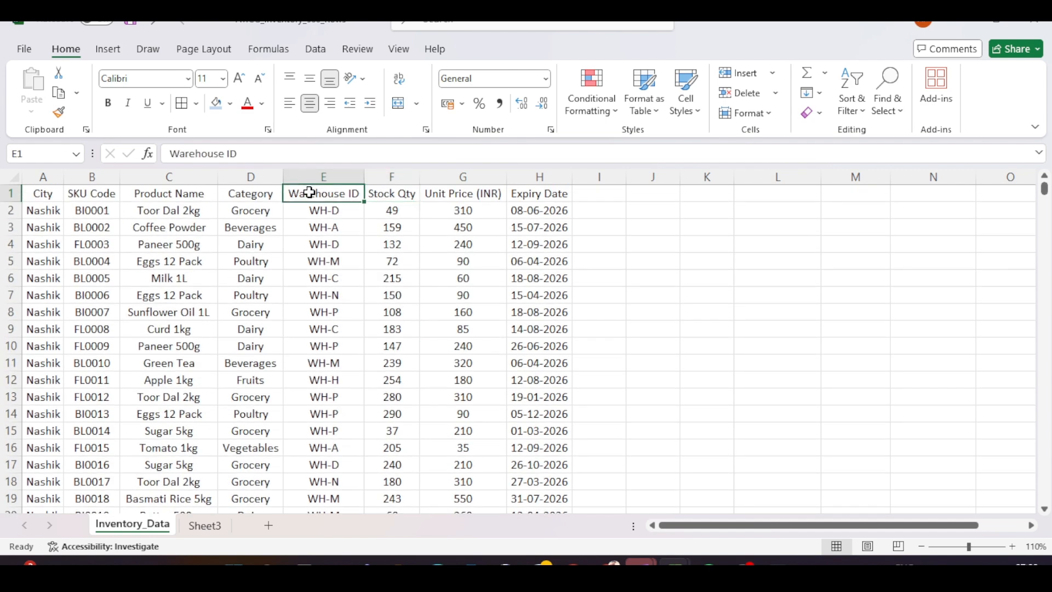
Freeze the top header row of the inventory sheet so its column titles stay in view
{"action": "left_click", "coordinate": [7, 193]}
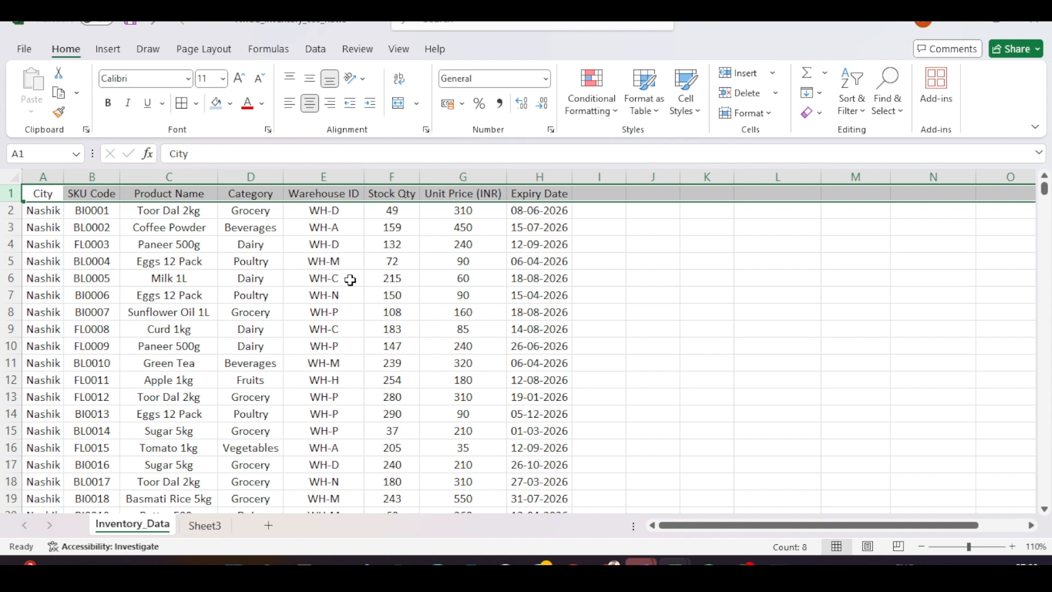
{"action": "left_click", "coordinate": [390, 276]}
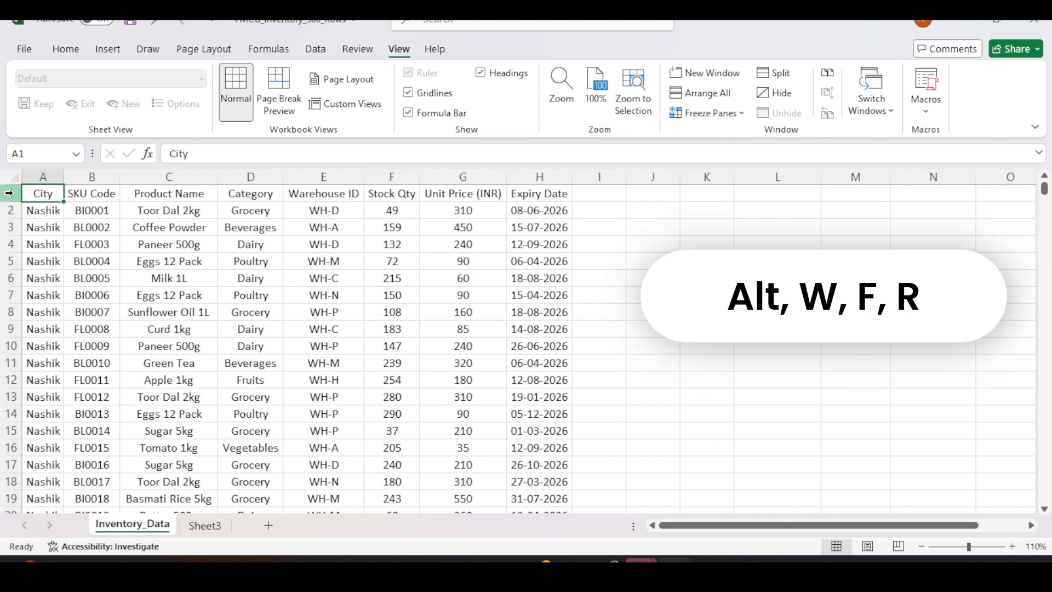
{"action": "left_click", "coordinate": [9, 193]}
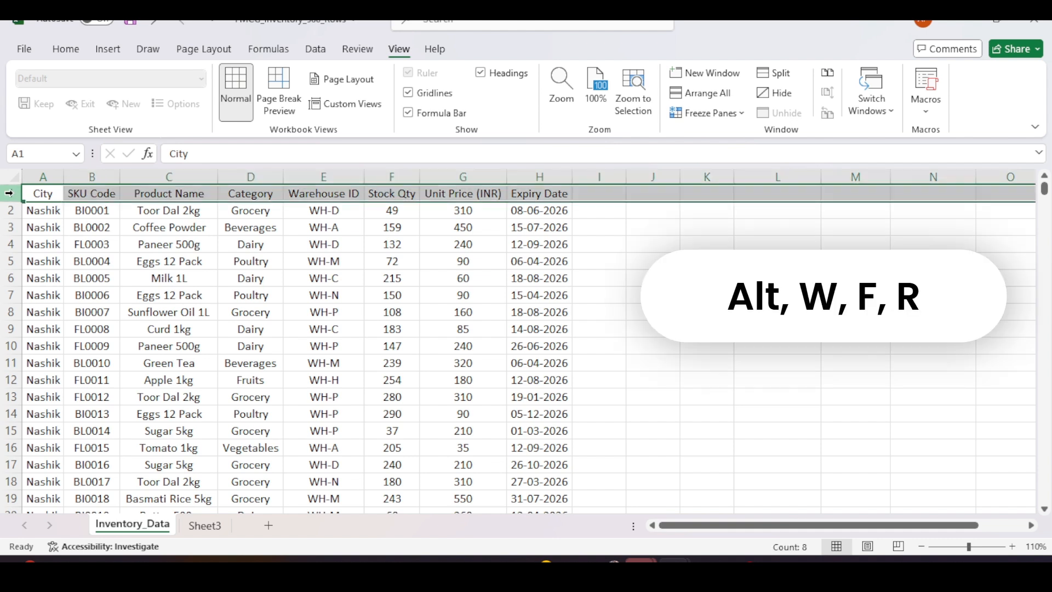
{"action": "key", "text": "alt"}
{"action": "key", "text": "w"}
{"action": "key", "text": "f"}
{"action": "key", "text": "r"}
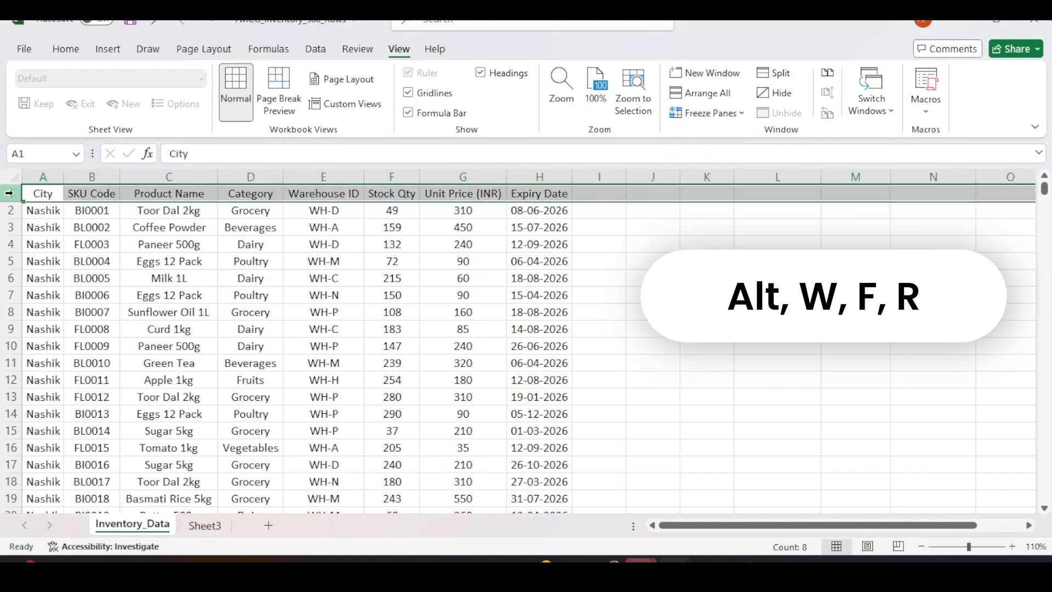
Move down the Stock Qty column from the header to row 31 to check the frozen header row
{"action": "left_click", "coordinate": [389, 207]}
{"action": "key", "text": "Up"}
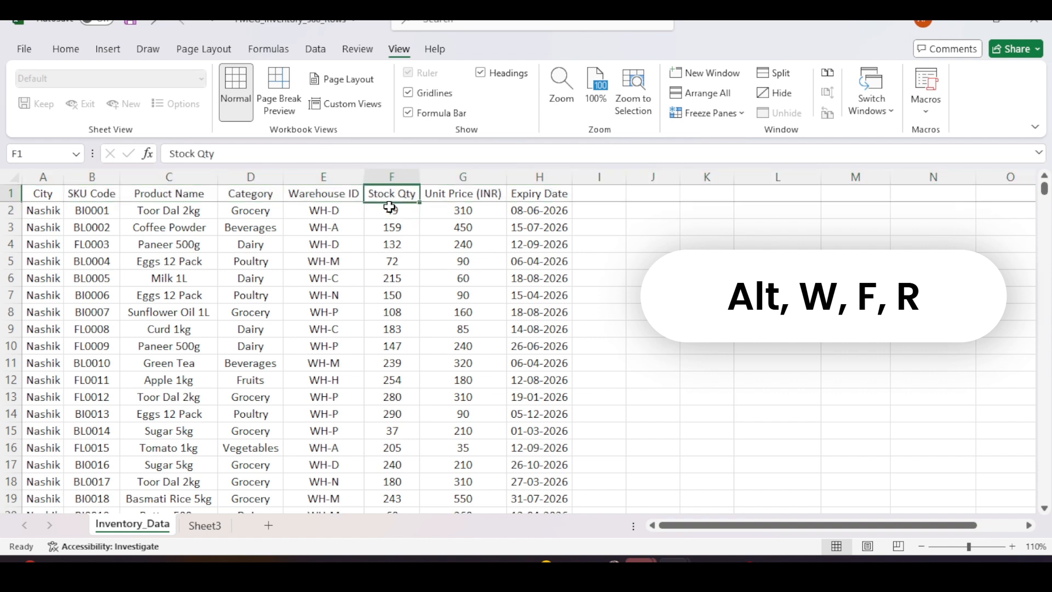
{"action": "key", "text": "Down"}
{"action": "key", "text": "Up"}
{"action": "key", "text": "Down"}
{"action": "key", "text": "Down"}
{"action": "key", "text": "Down"}
{"action": "key", "text": "Down"}
{"action": "key", "text": "Down"}
{"action": "key", "text": "Down"}
{"action": "key", "text": "Down"}
{"action": "key", "text": "Down"}
{"action": "key", "text": "Down"}
{"action": "key", "text": "Down"}
{"action": "key", "text": "Down"}
{"action": "key", "text": "Down"}
{"action": "key", "text": "Down"}
{"action": "key", "text": "Down"}
{"action": "key", "text": "Down"}
{"action": "key", "text": "Down"}
{"action": "key", "text": "Down"}
{"action": "key", "text": "Down"}
{"action": "key", "text": "Down"}
{"action": "key", "text": "Down"}
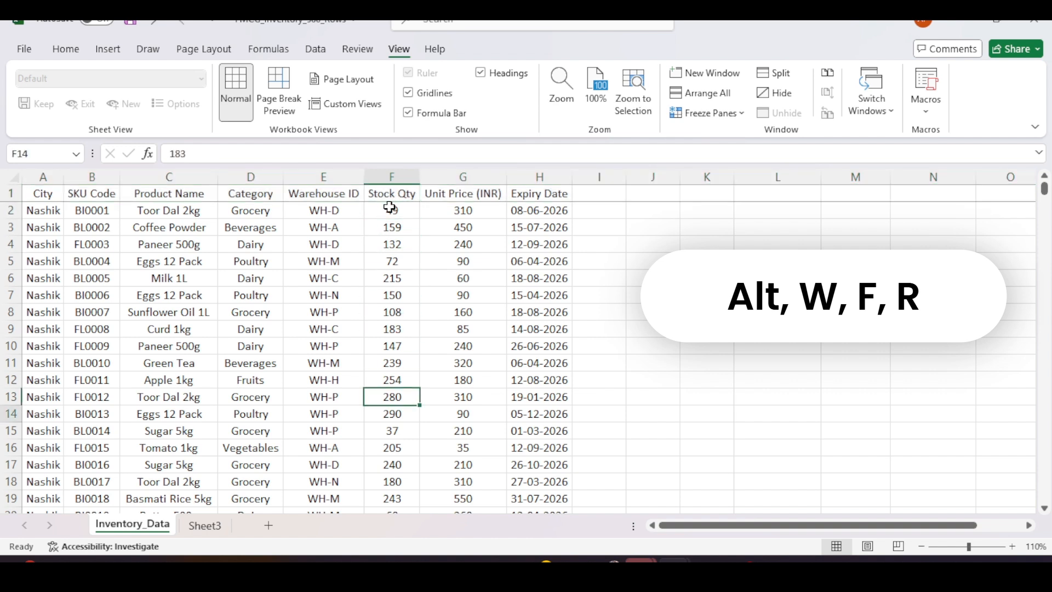
{"action": "key", "text": "Down"}
{"action": "key", "text": "Down"}
{"action": "key", "text": "Down"}
{"action": "key", "text": "Down"}
{"action": "key", "text": "Down"}
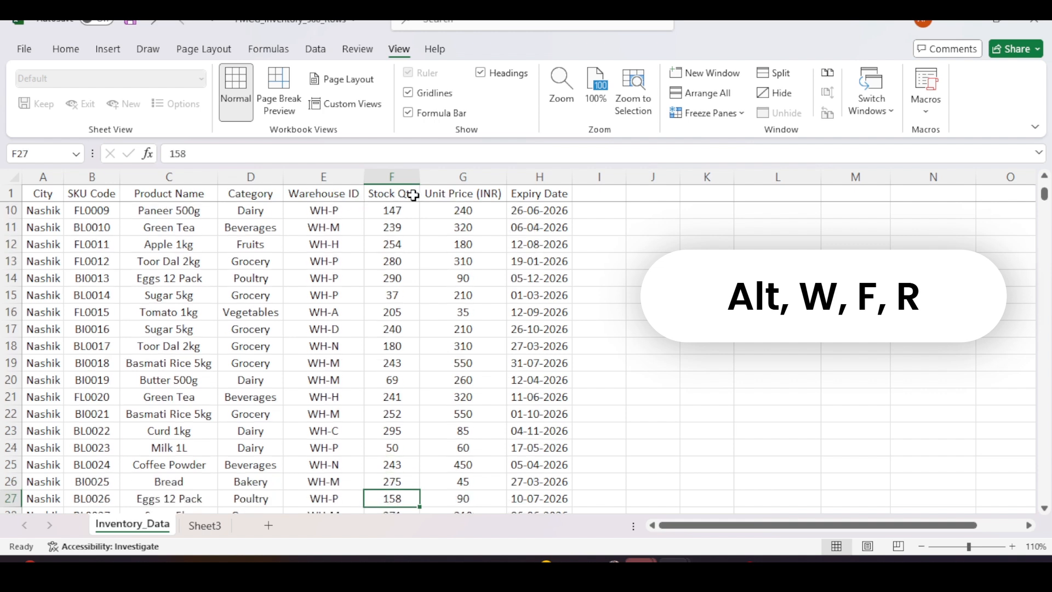
{"action": "key", "text": "Down"}
{"action": "key", "text": "Down"}
{"action": "key", "text": "Down"}
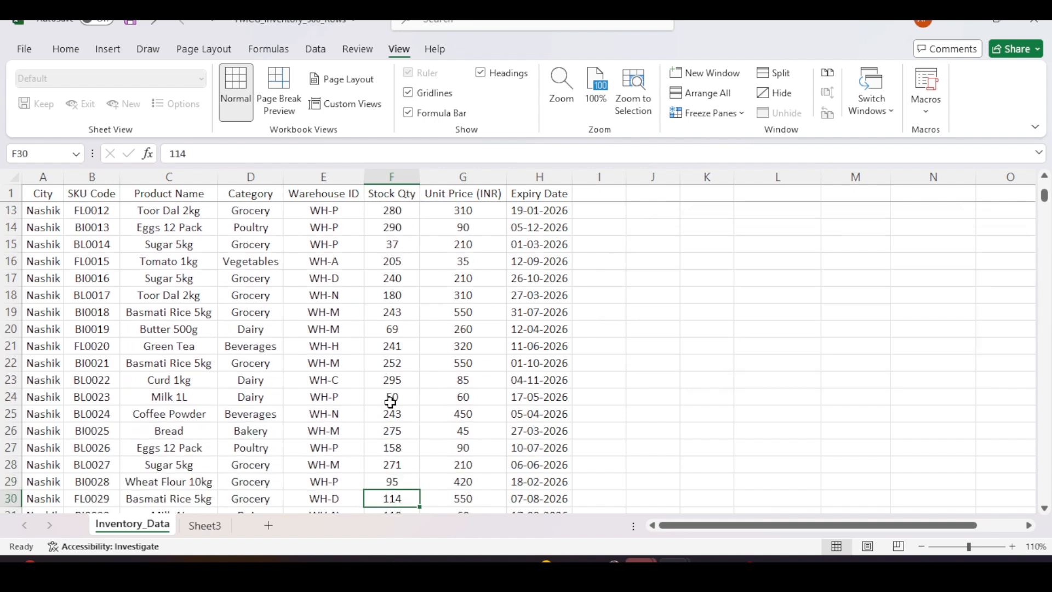
{"action": "scroll", "coordinate": [390, 403], "scroll_direction": "down", "scroll_amount": 2}
{"action": "left_click", "coordinate": [393, 415]}
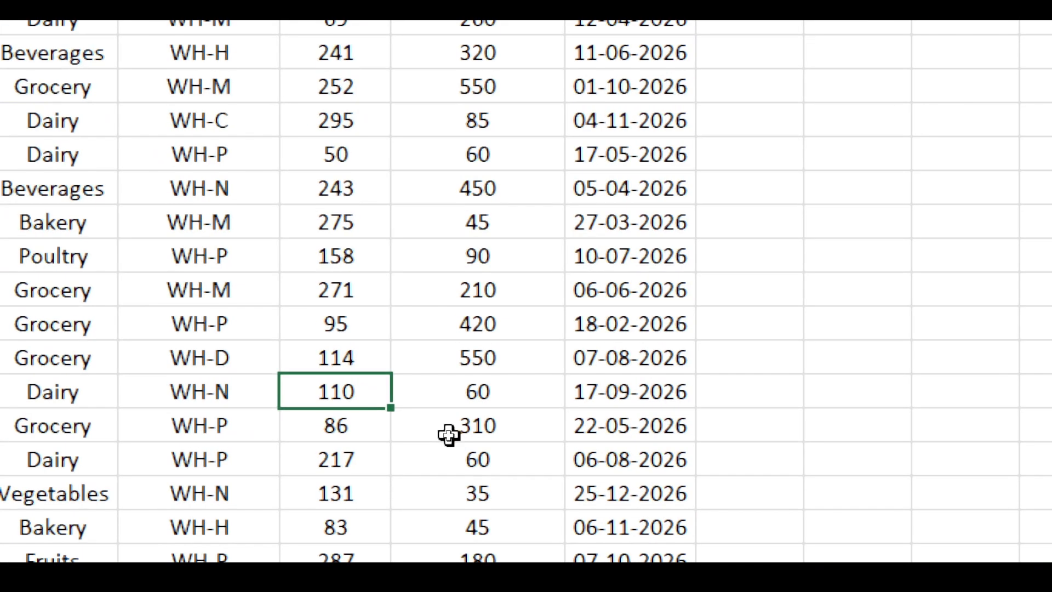
{"action": "scroll", "coordinate": [402, 416], "scroll_direction": "up", "scroll_amount": 1}
{"action": "scroll", "coordinate": [403, 414], "scroll_direction": "down", "scroll_amount": 1}
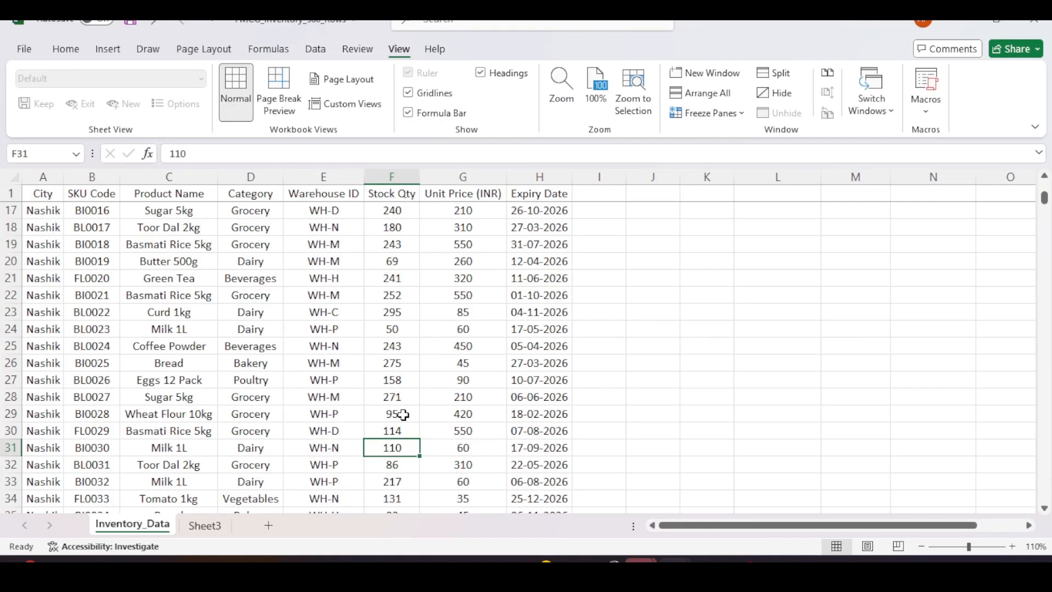
{"action": "left_click", "coordinate": [476, 448]}
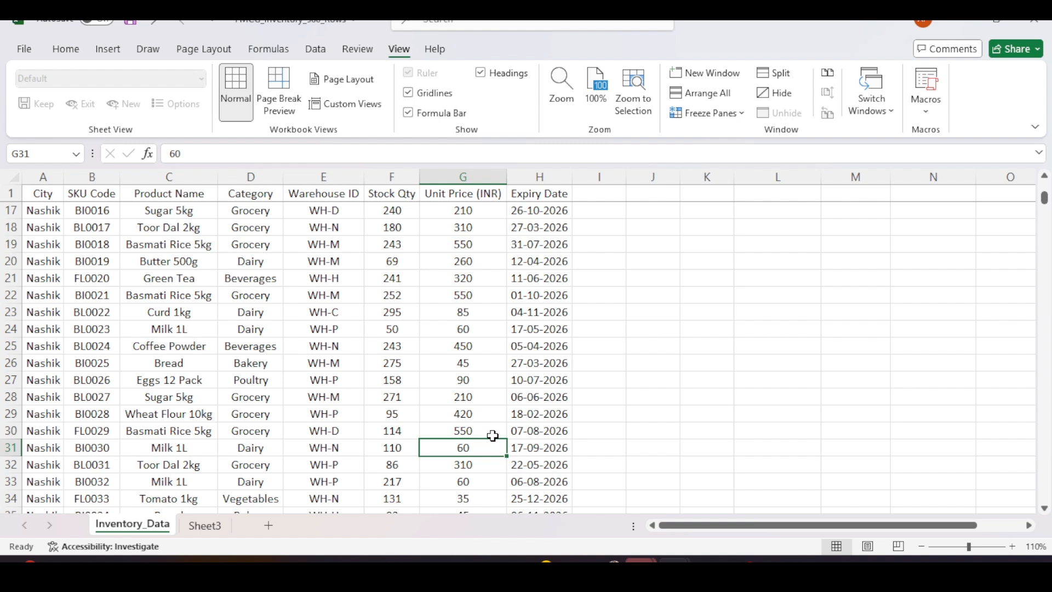
{"action": "key", "text": "Home"}
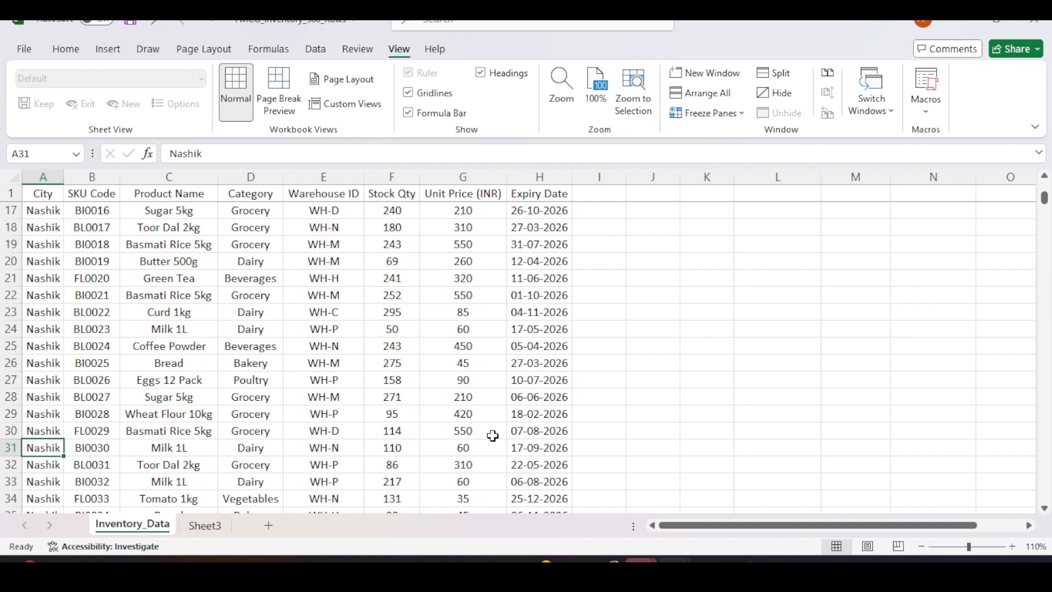
{"action": "key", "text": "Right"}
{"action": "key", "text": "Right"}
{"action": "key", "text": "Right"}
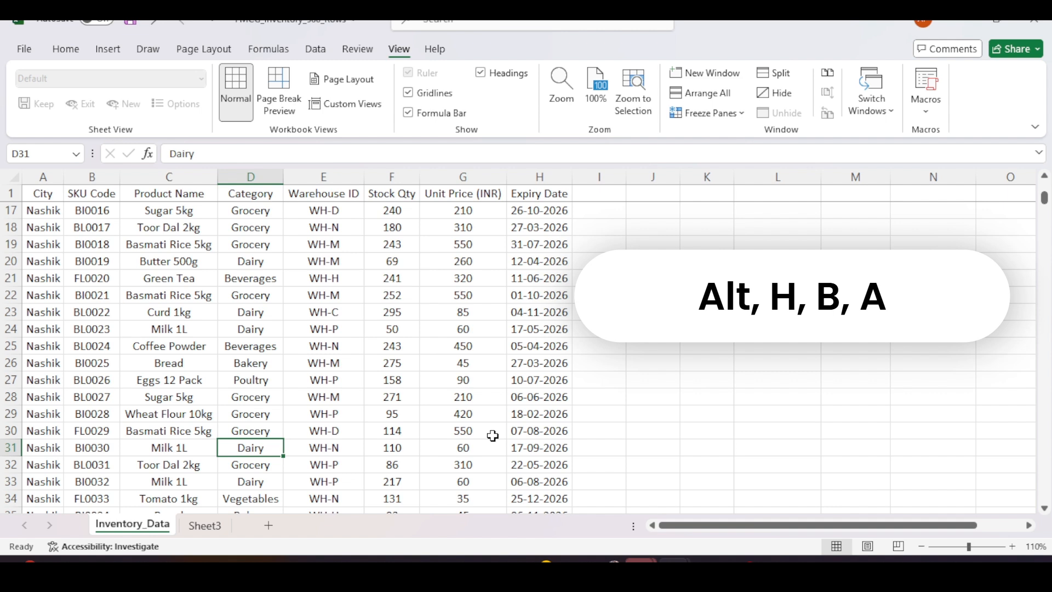
Select the whole inventory table and apply All Borders to its cells
{"action": "left_click", "coordinate": [332, 380]}
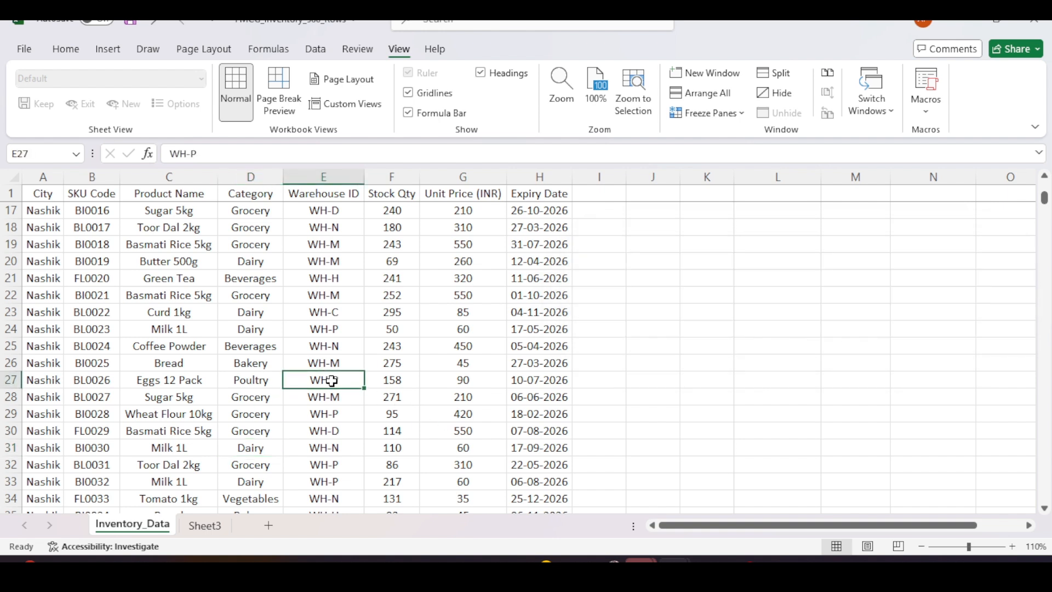
{"action": "key", "text": "ctrl+a"}
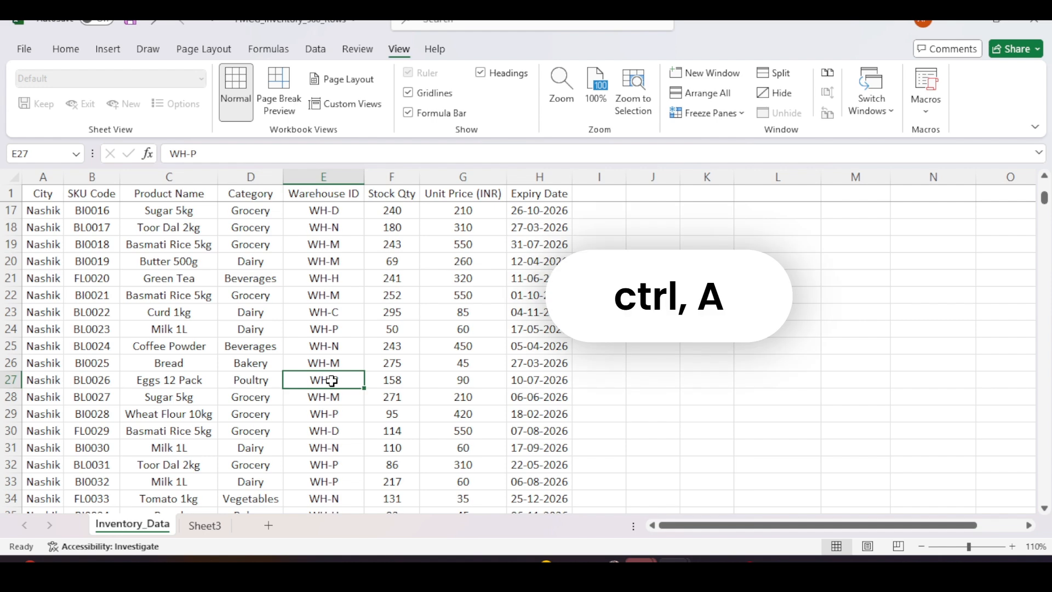
{"action": "key", "text": "ctrl+a"}
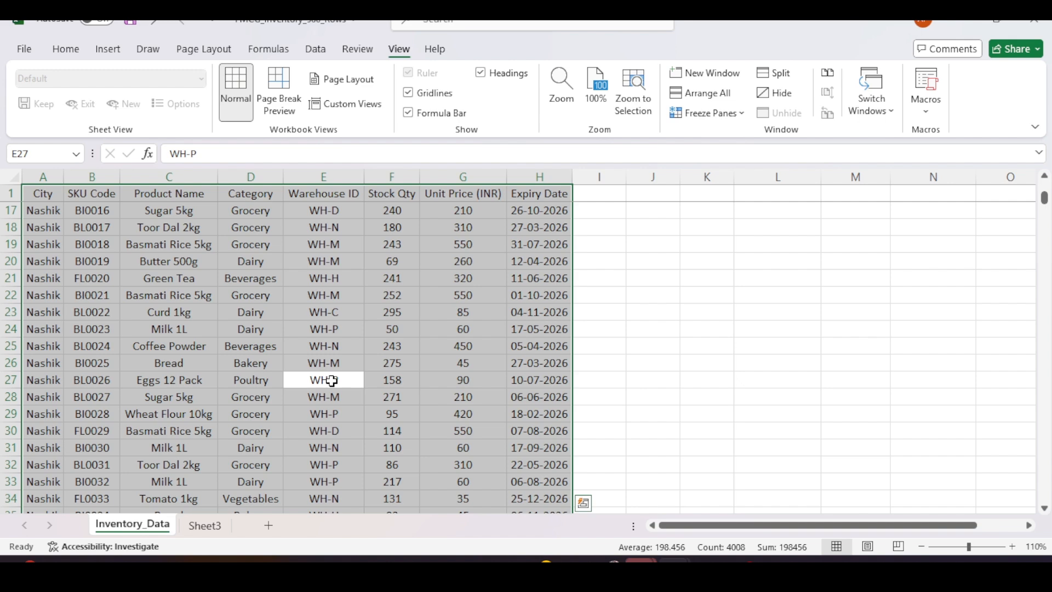
{"action": "key", "text": "alt"}
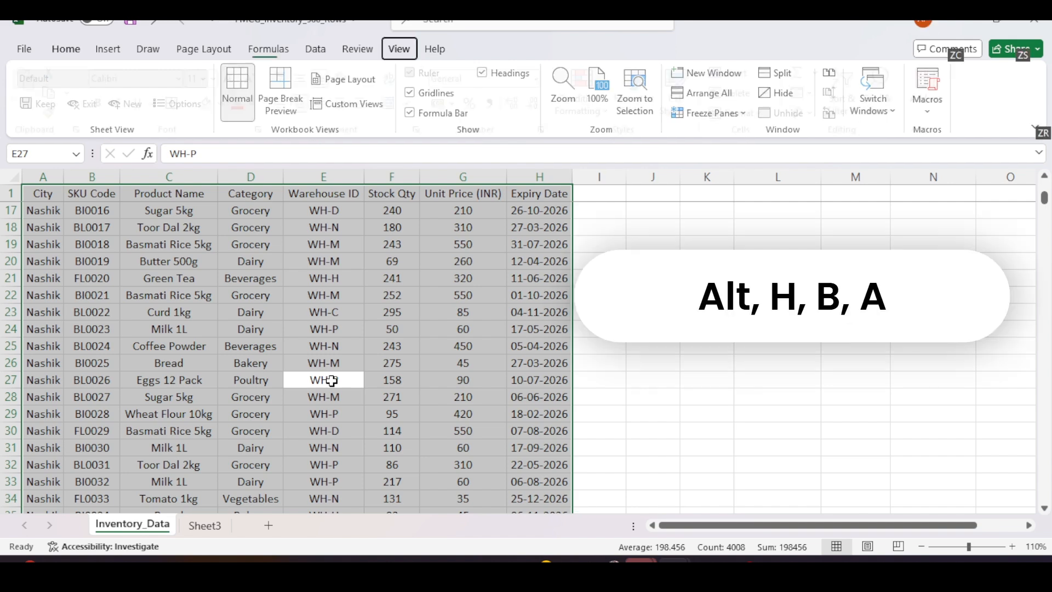
{"action": "key", "text": "h"}
{"action": "key", "text": "b"}
{"action": "key", "text": "a"}
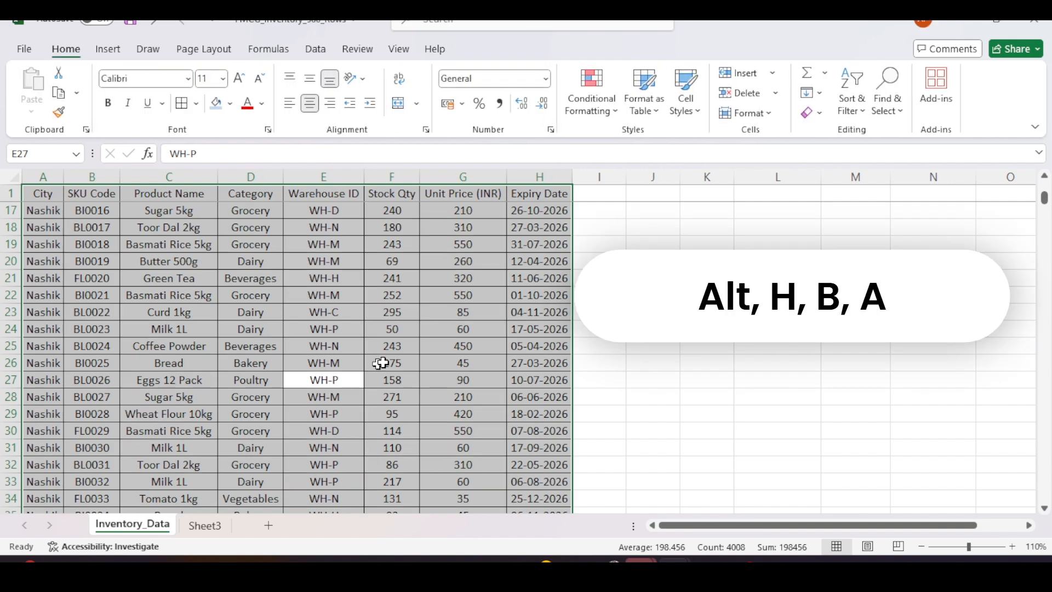
{"action": "left_click", "coordinate": [434, 348]}
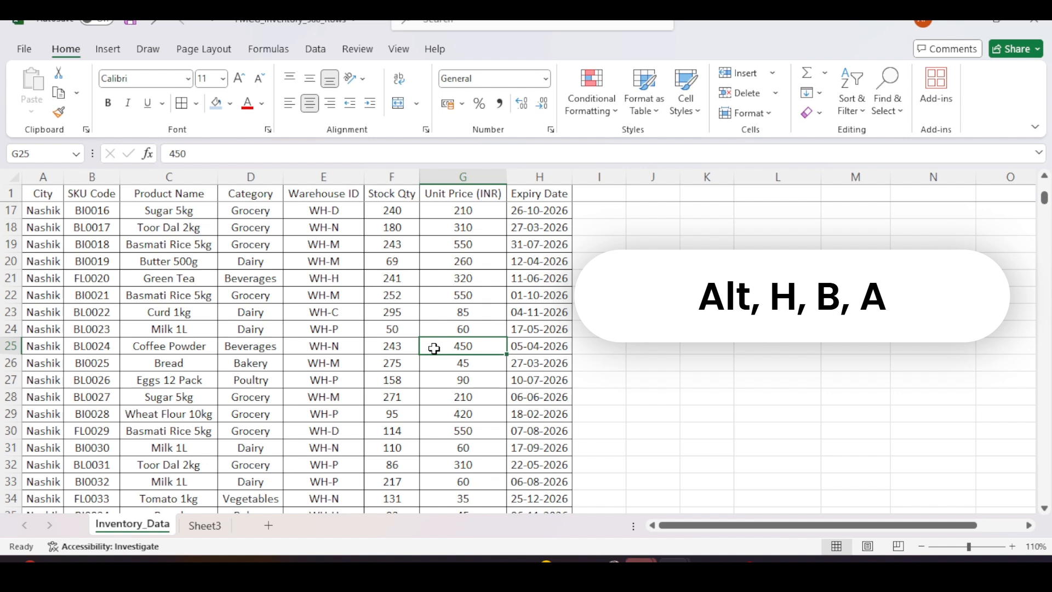
{"action": "scroll", "coordinate": [434, 348], "scroll_direction": "down", "scroll_amount": 2}
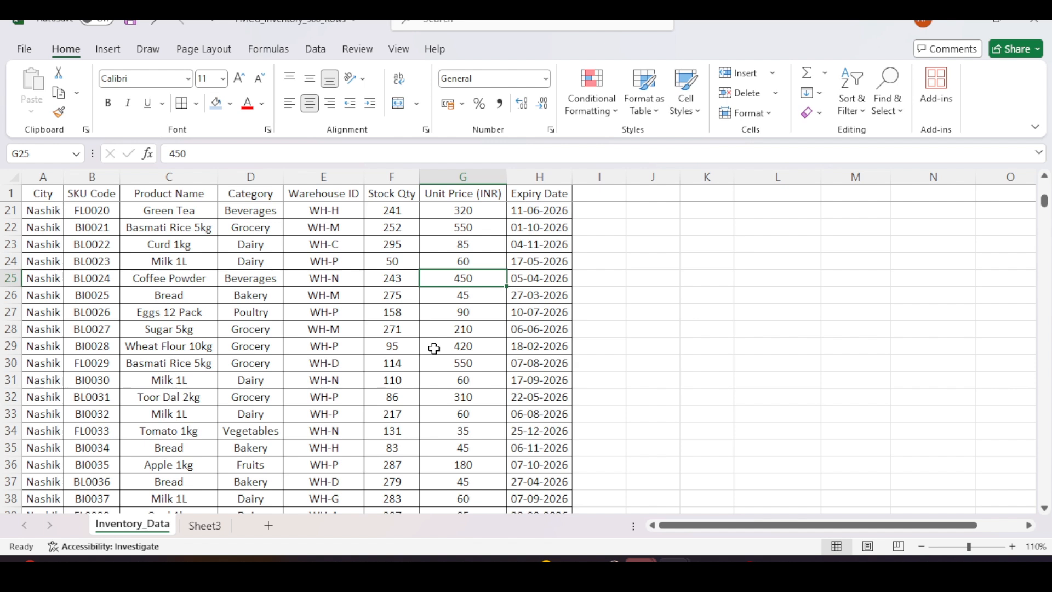
Examine the column order, comparing the City column's place with the empty column after Expiry Date
{"action": "left_click", "coordinate": [102, 174]}
{"action": "left_click_drag", "start_coordinate": [118, 177], "coordinate": [172, 178]}
{"action": "left_click", "coordinate": [42, 174]}
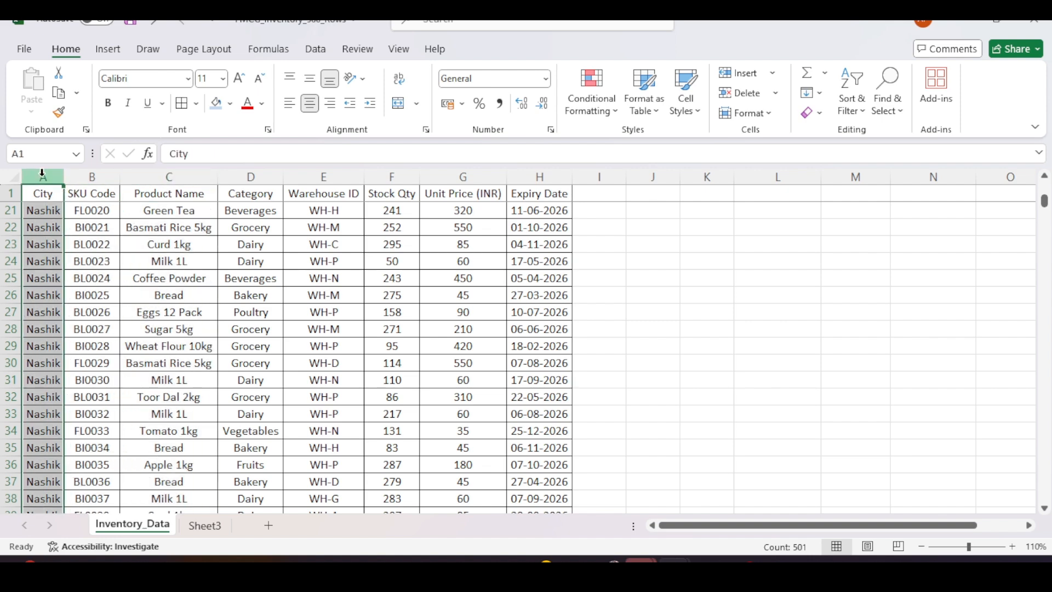
{"action": "left_click", "coordinate": [608, 173]}
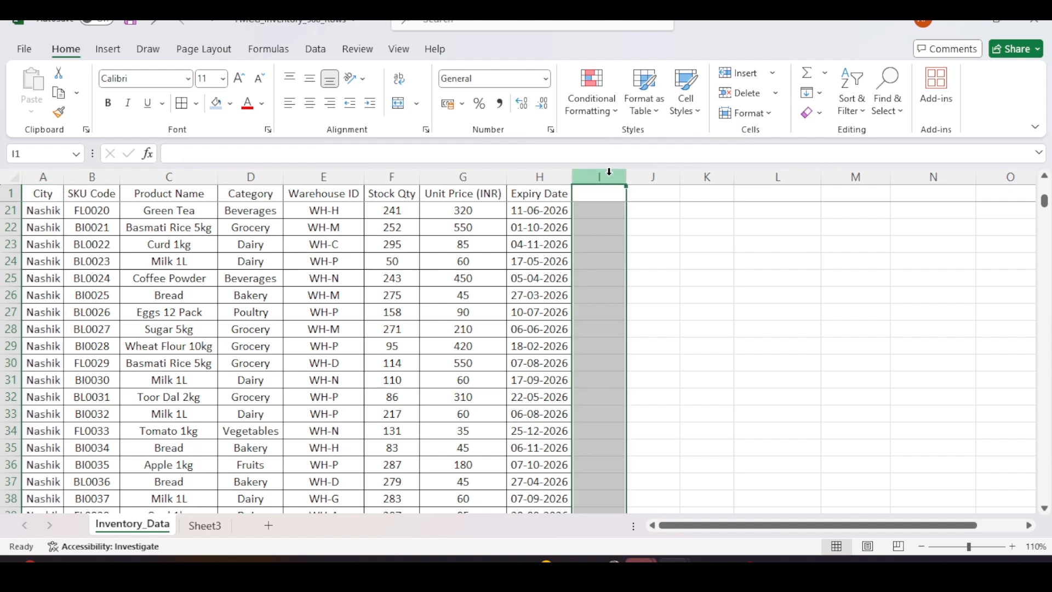
{"action": "left_click", "coordinate": [43, 174]}
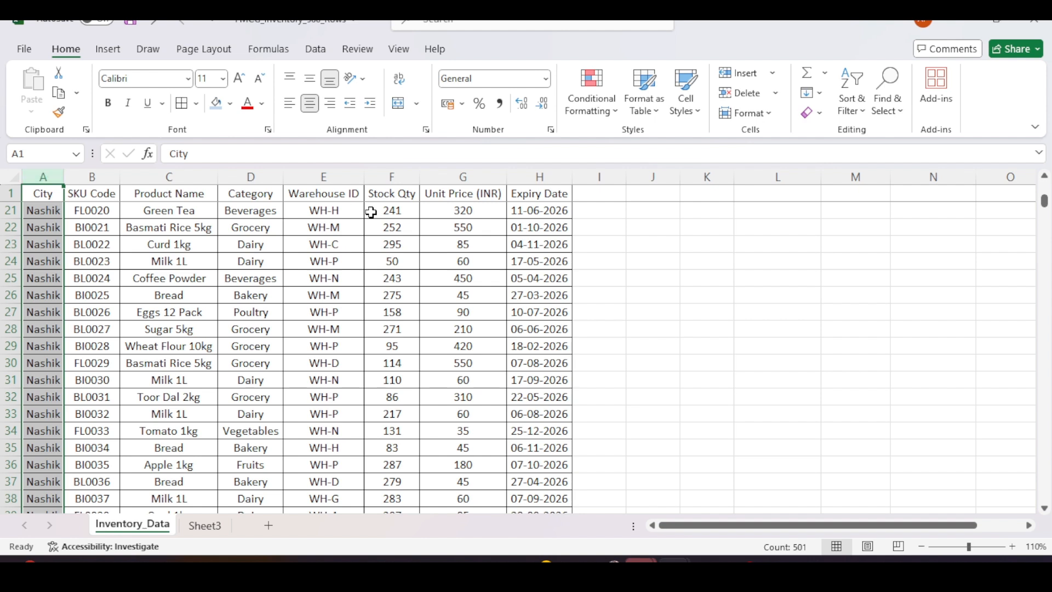
{"action": "left_click", "coordinate": [188, 225]}
{"action": "key", "text": "ctrl+Home"}
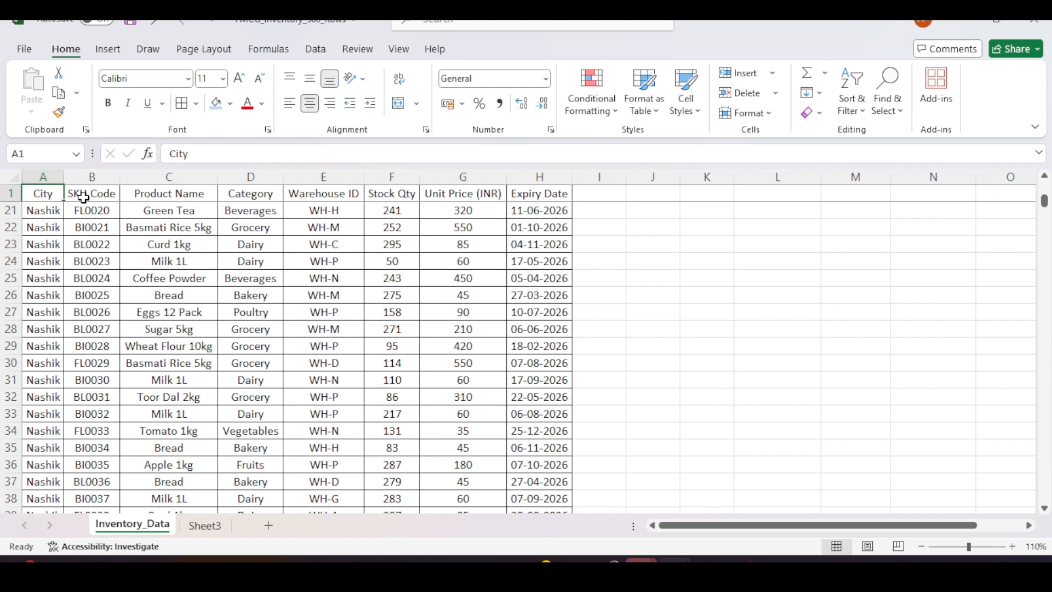
{"action": "left_click", "coordinate": [48, 172]}
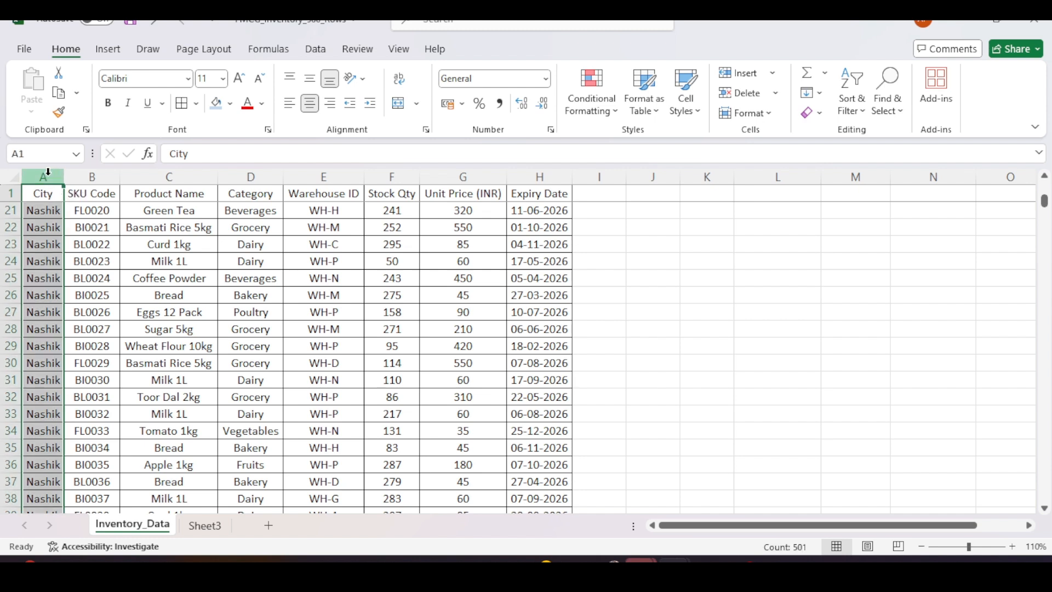
Cut the entire City column and insert it directly after the Expiry Date column
{"action": "left_click", "coordinate": [150, 216]}
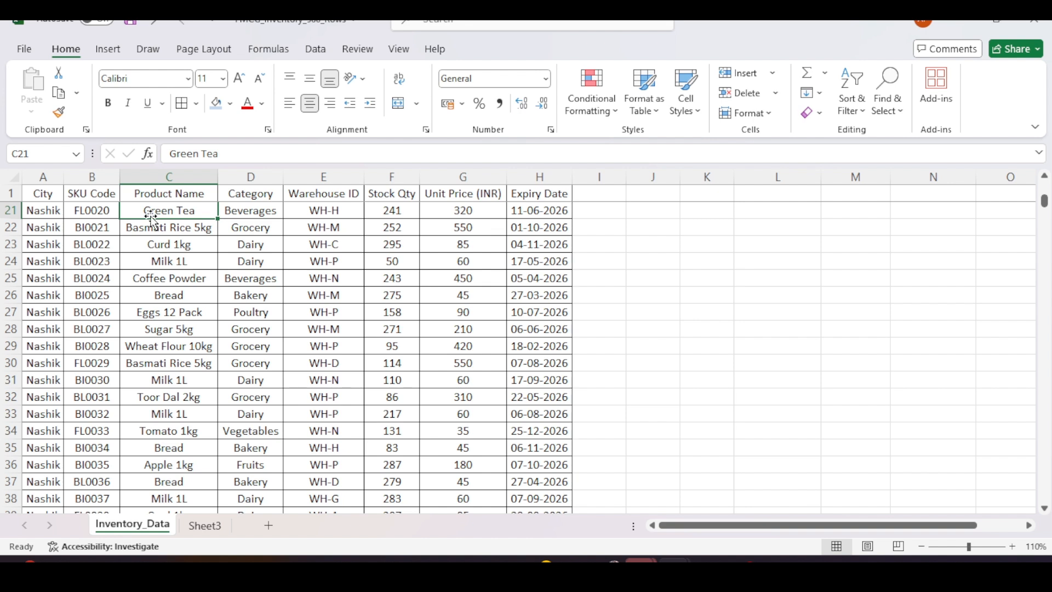
{"action": "key", "text": "Left"}
{"action": "key", "text": "Left"}
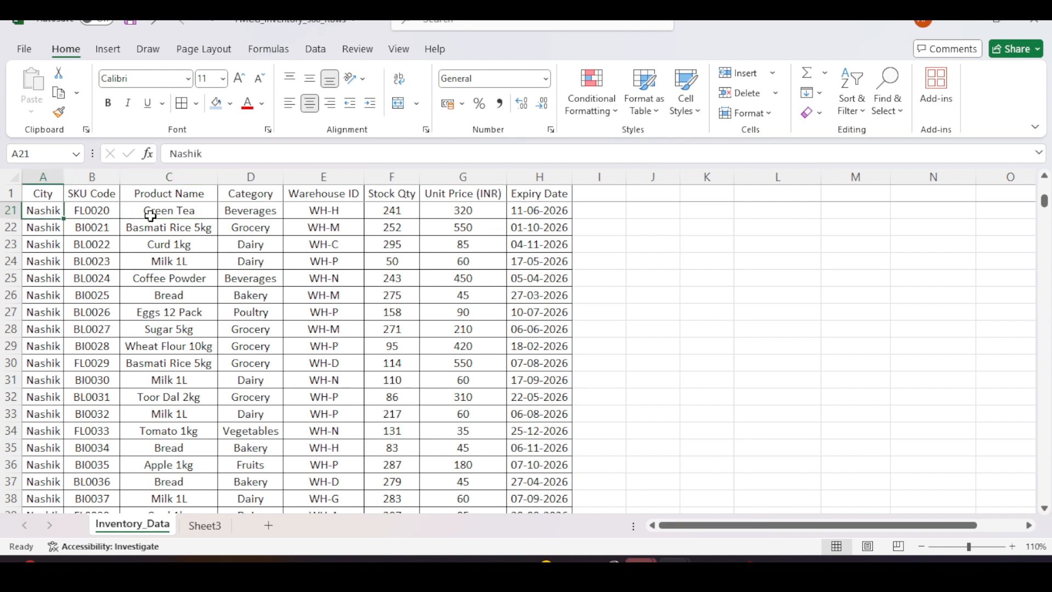
{"action": "key", "text": "ctrl+space"}
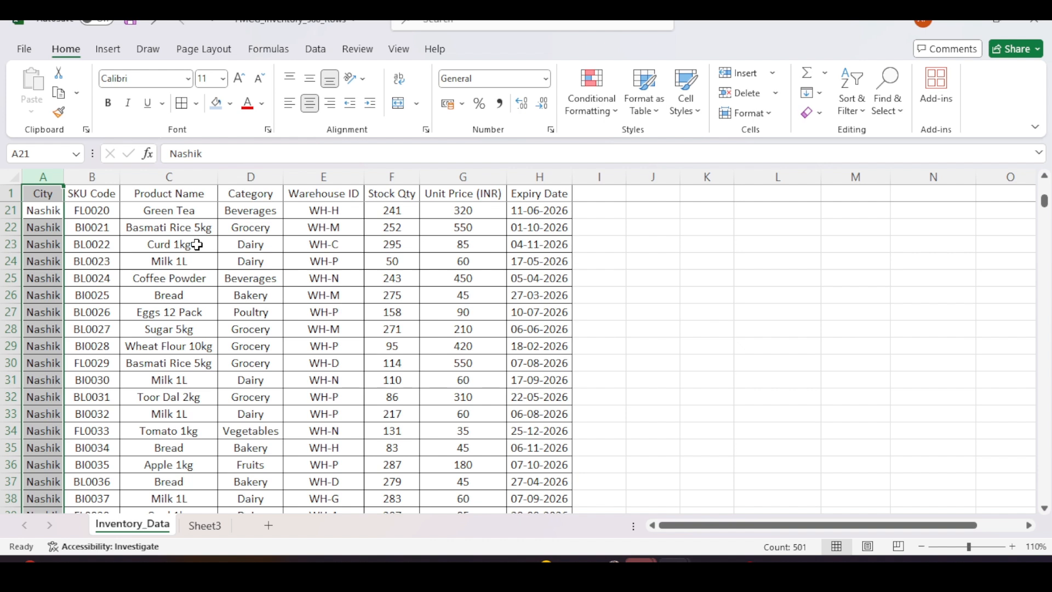
{"action": "key", "text": "ctrl+x"}
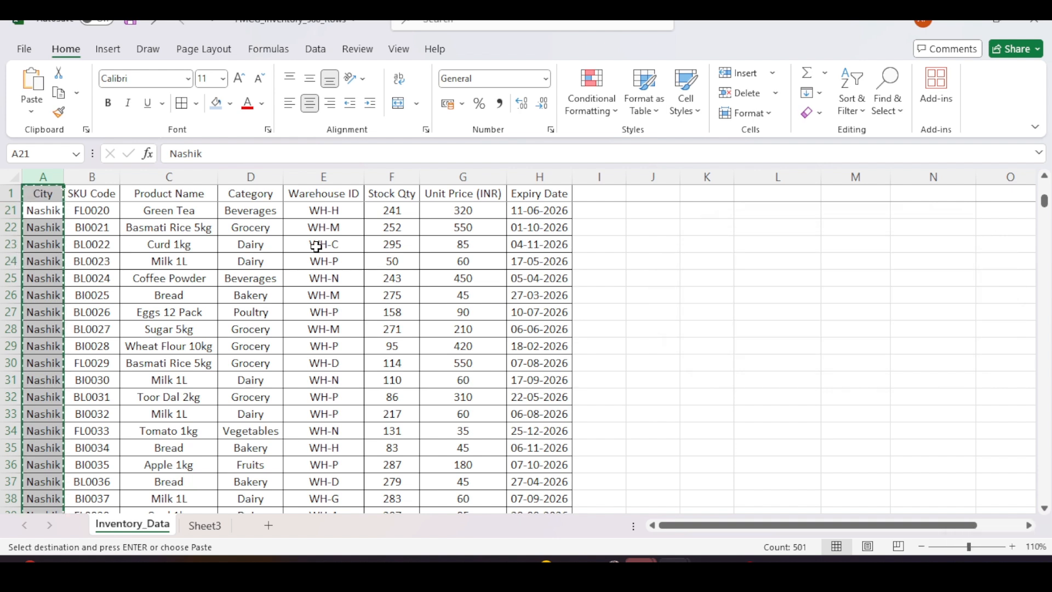
{"action": "left_click", "coordinate": [600, 193]}
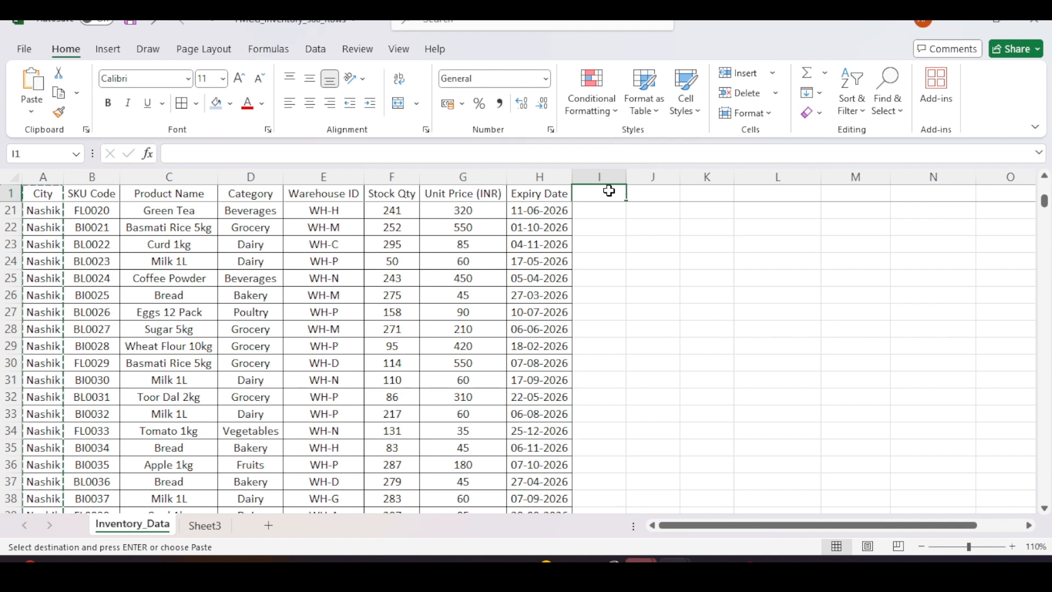
{"action": "key", "text": "ctrl+shift+plus"}
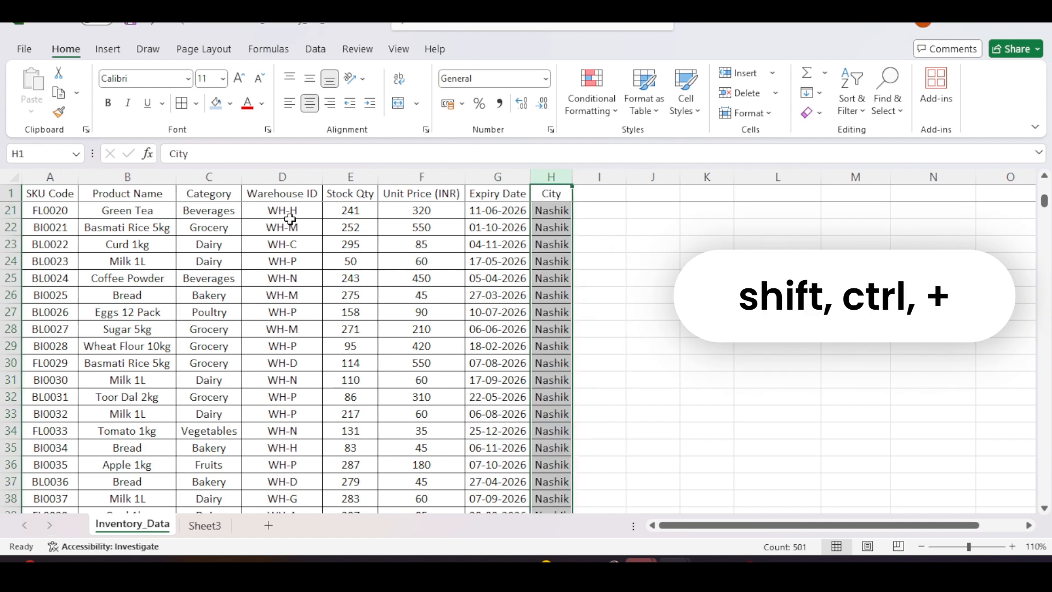
Check the rearranged columns from SKU Code through City
{"action": "left_click", "coordinate": [59, 197]}
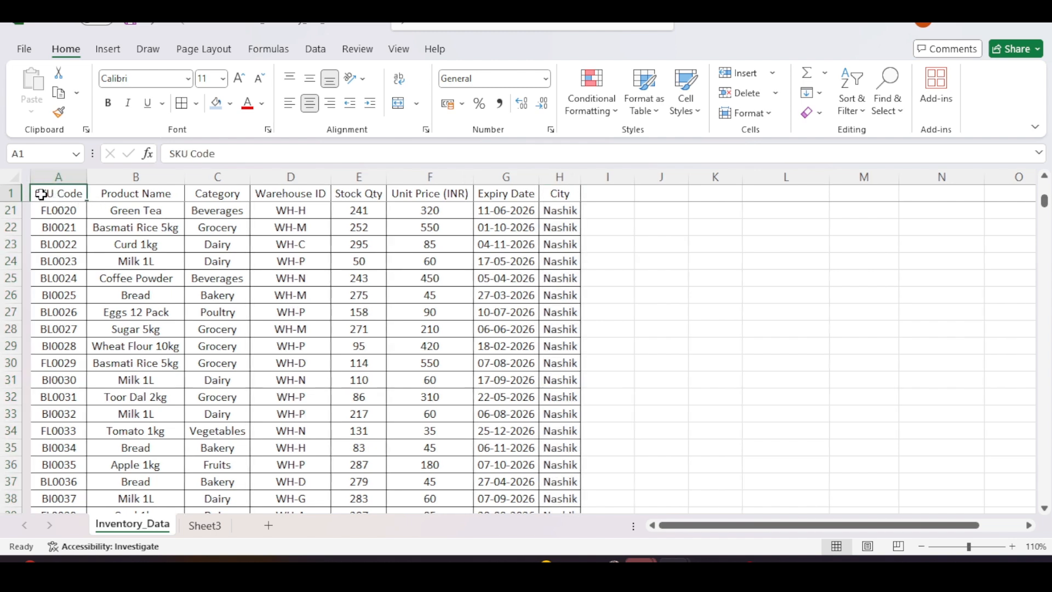
{"action": "left_click", "coordinate": [545, 177]}
{"action": "left_click", "coordinate": [621, 239]}
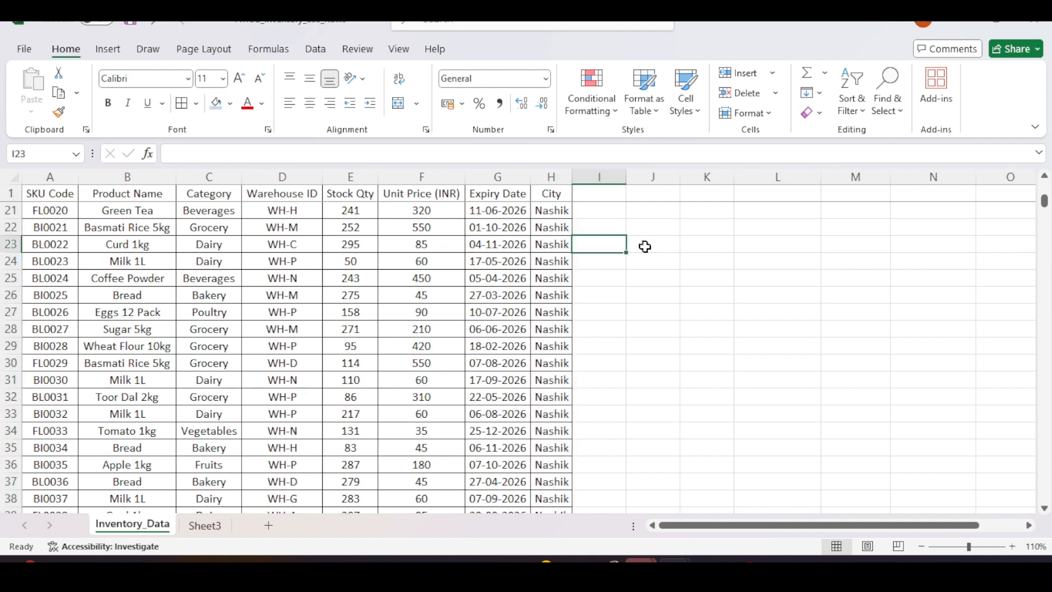
{"action": "left_click", "coordinate": [646, 248]}
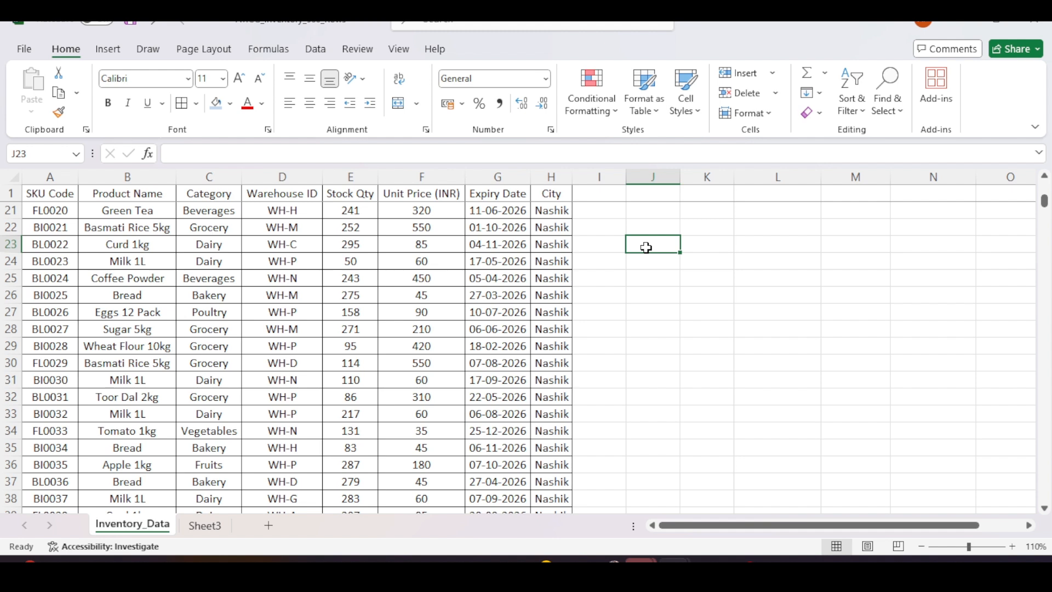
{"action": "left_click", "coordinate": [294, 223]}
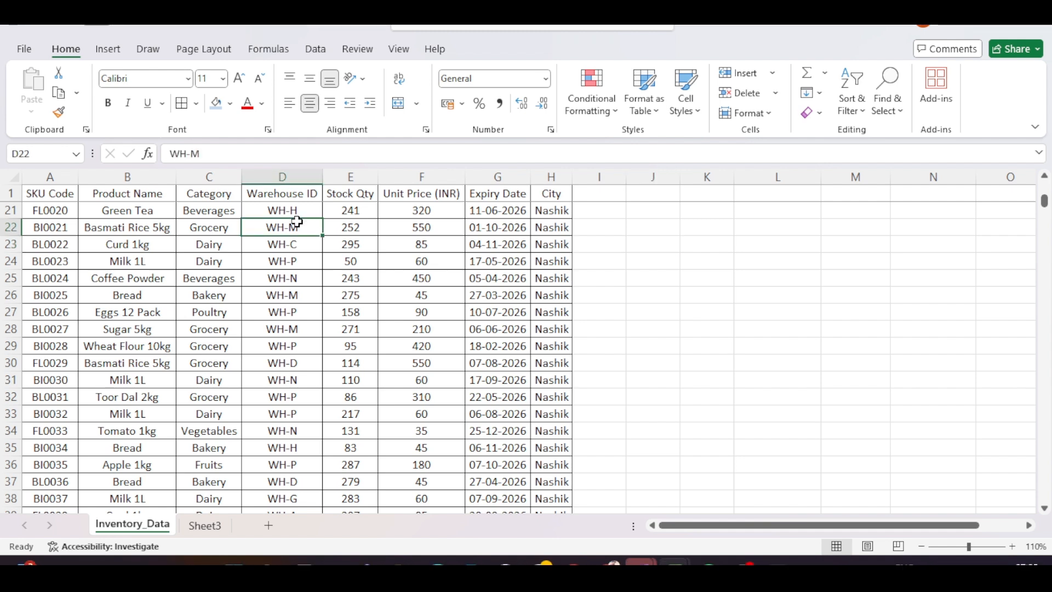
Look through the Warehouse ID values from row 21 down to row 55
{"action": "left_click", "coordinate": [296, 309]}
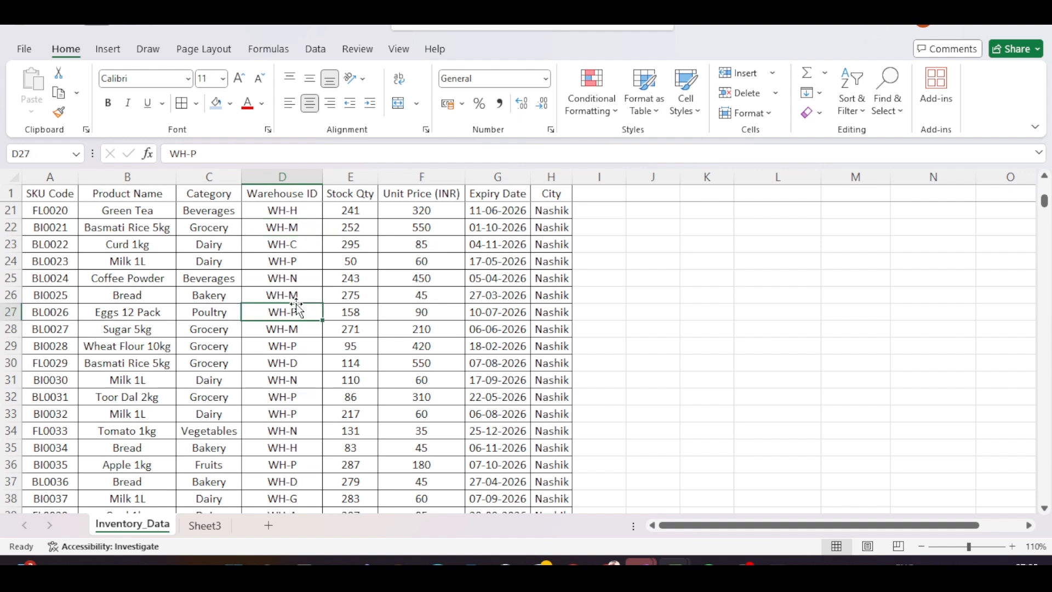
{"action": "left_click", "coordinate": [296, 361]}
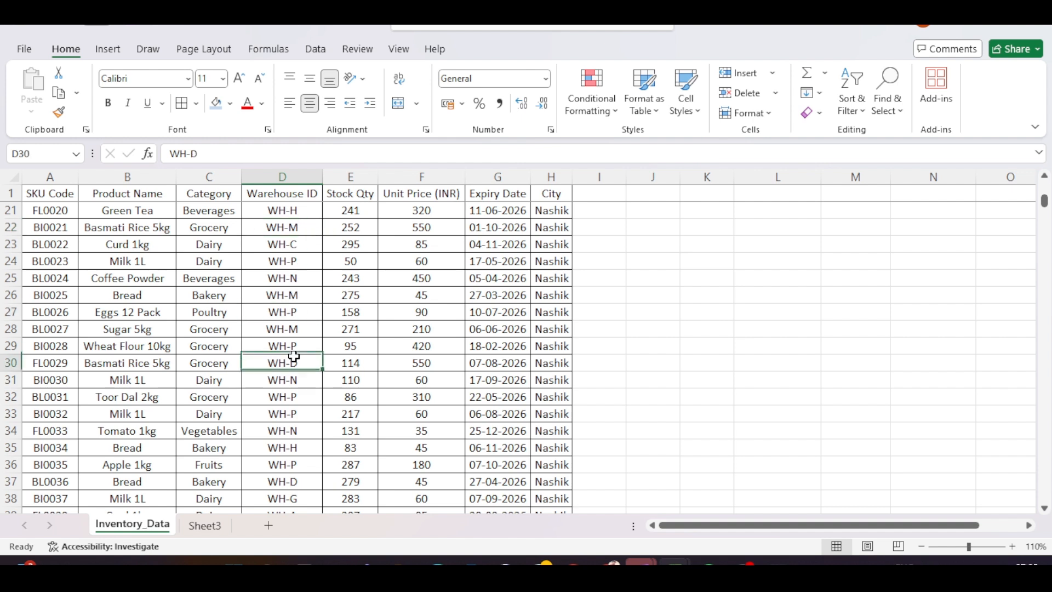
{"action": "left_click", "coordinate": [296, 212]}
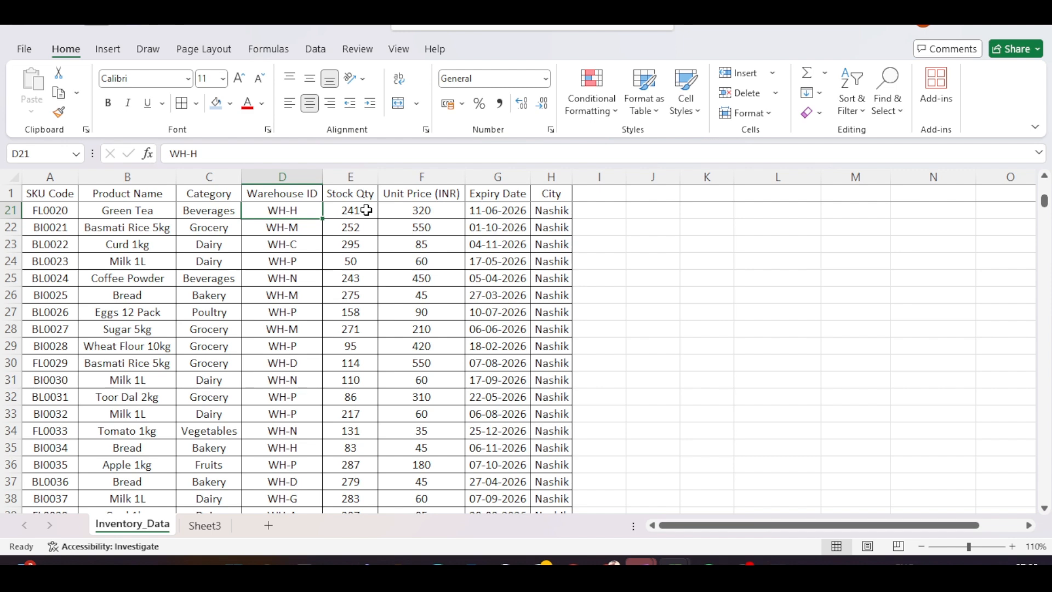
{"action": "key", "text": "Down"}
{"action": "key", "text": "Down"}
{"action": "key", "text": "Down"}
{"action": "key", "text": "Down"}
{"action": "key", "text": "Down"}
{"action": "key", "text": "Down"}
{"action": "key", "text": "Down"}
{"action": "key", "text": "Down"}
{"action": "key", "text": "Down"}
{"action": "key", "text": "Down"}
{"action": "key", "text": "Down"}
{"action": "key", "text": "Down"}
{"action": "key", "text": "Down"}
{"action": "key", "text": "Down"}
{"action": "key", "text": "Down"}
{"action": "key", "text": "Down"}
{"action": "key", "text": "Down"}
{"action": "key", "text": "Down"}
{"action": "key", "text": "Down"}
{"action": "key", "text": "Down"}
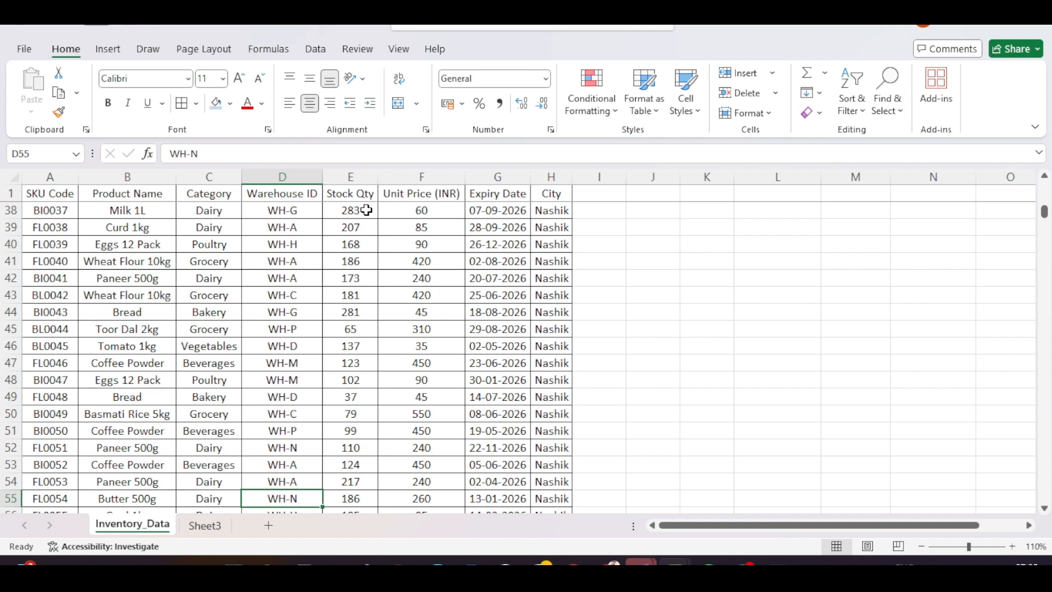
Select the whole inventory table and add filters to all header cells from SKU Code through City
{"action": "left_click", "coordinate": [288, 193]}
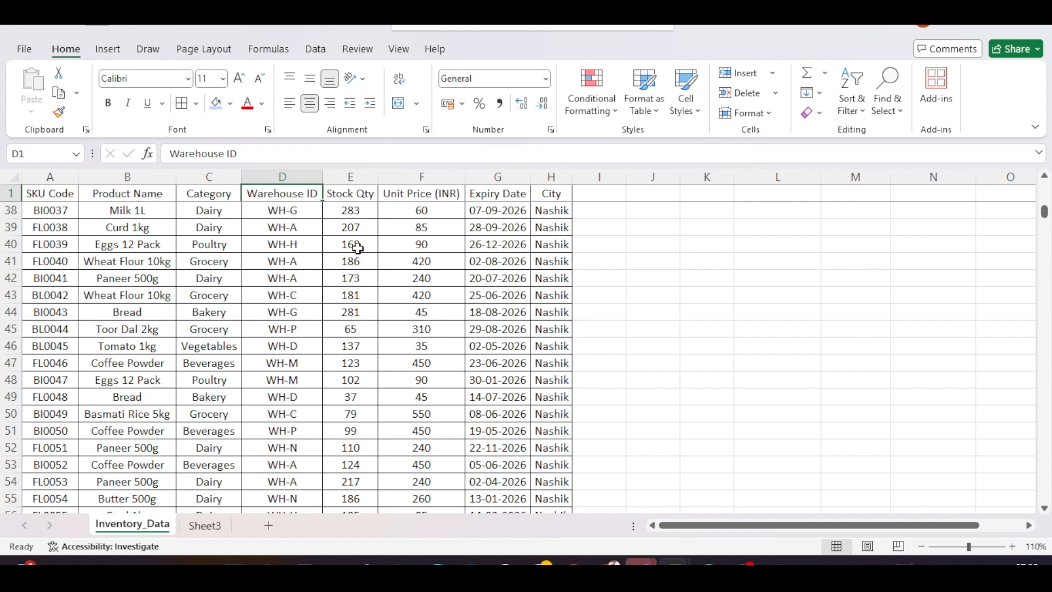
{"action": "key", "text": "ctrl+shift+l"}
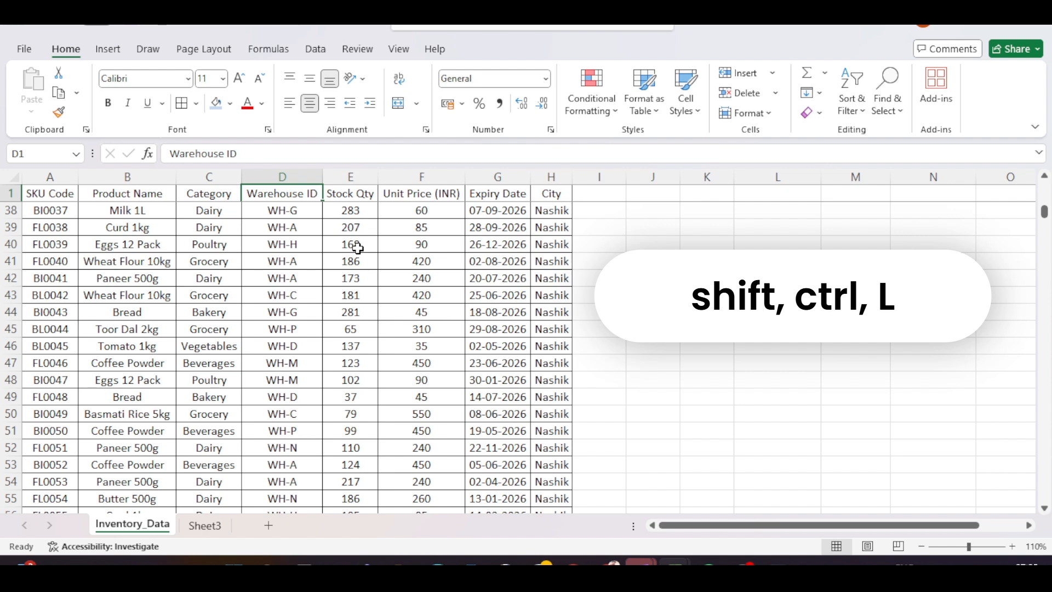
{"action": "key", "text": "ctrl+a"}
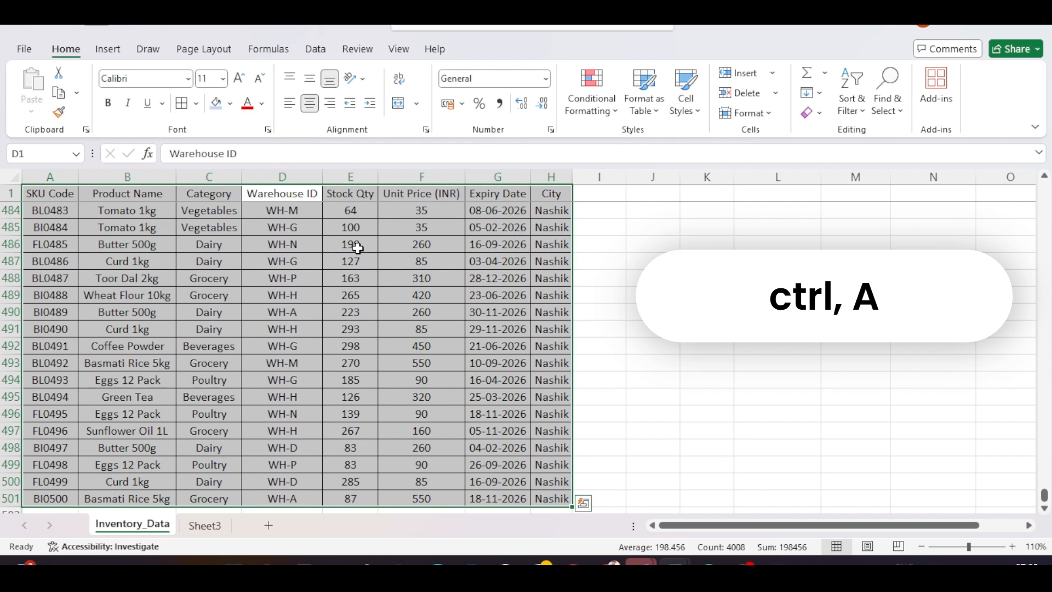
{"action": "key", "text": "ctrl+shift+l"}
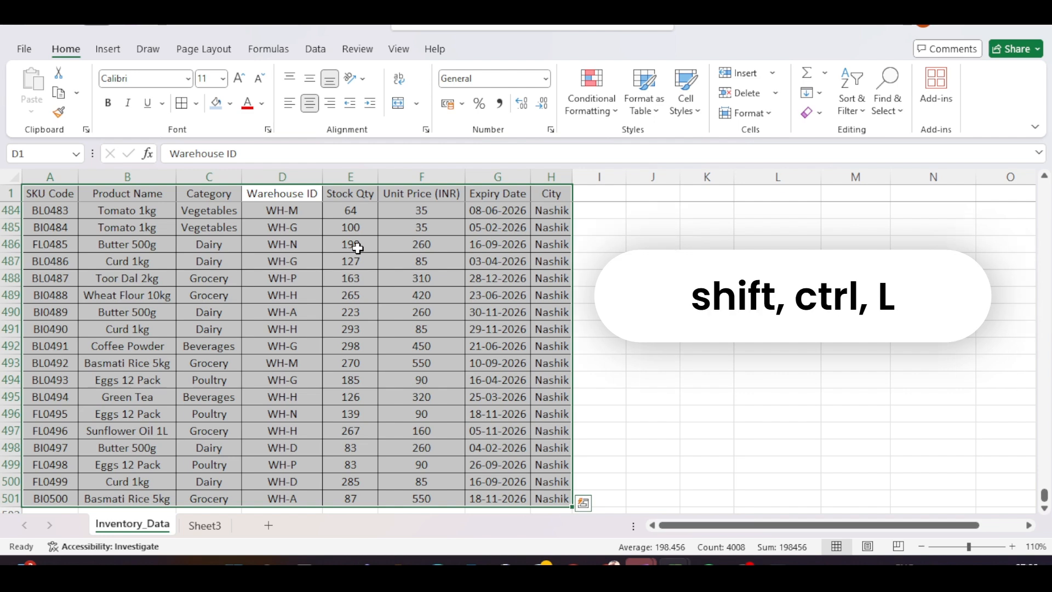
{"action": "left_click", "coordinate": [329, 213]}
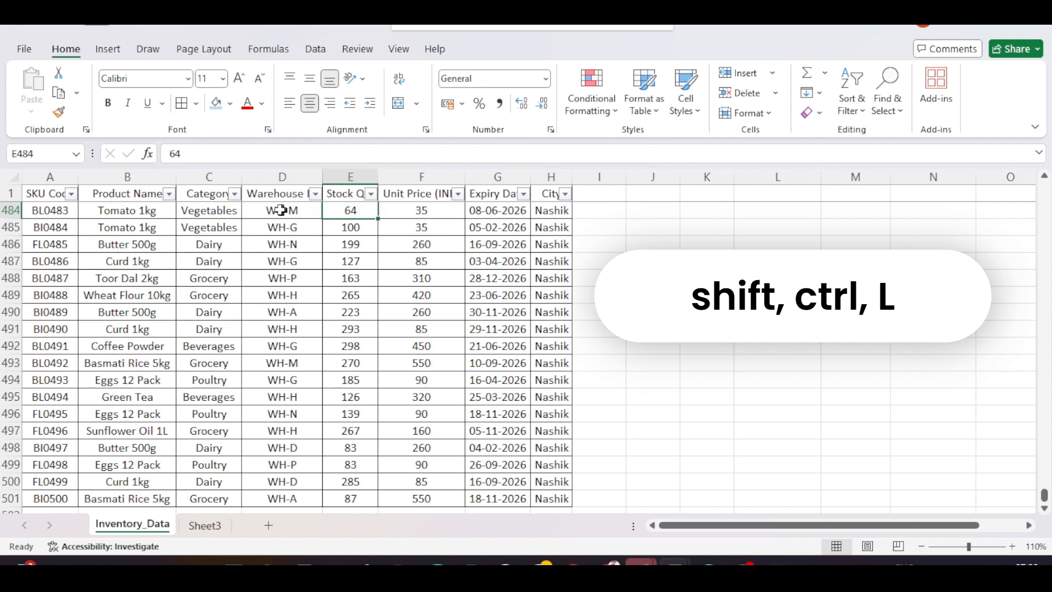
{"action": "left_click", "coordinate": [293, 247]}
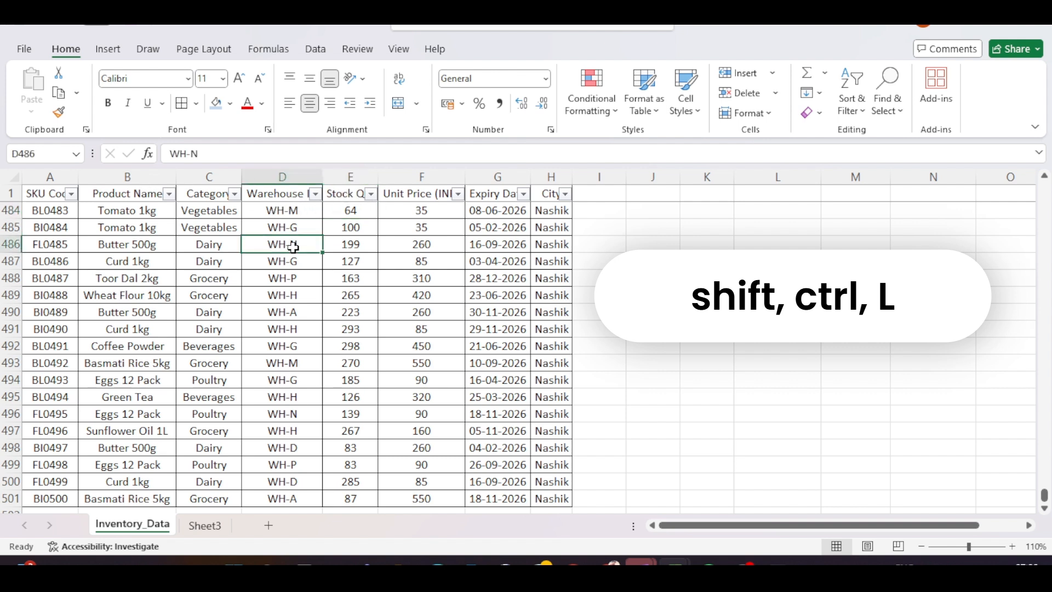
Filter the Warehouse ID column to show only the WH-A rows
{"action": "left_click", "coordinate": [313, 195]}
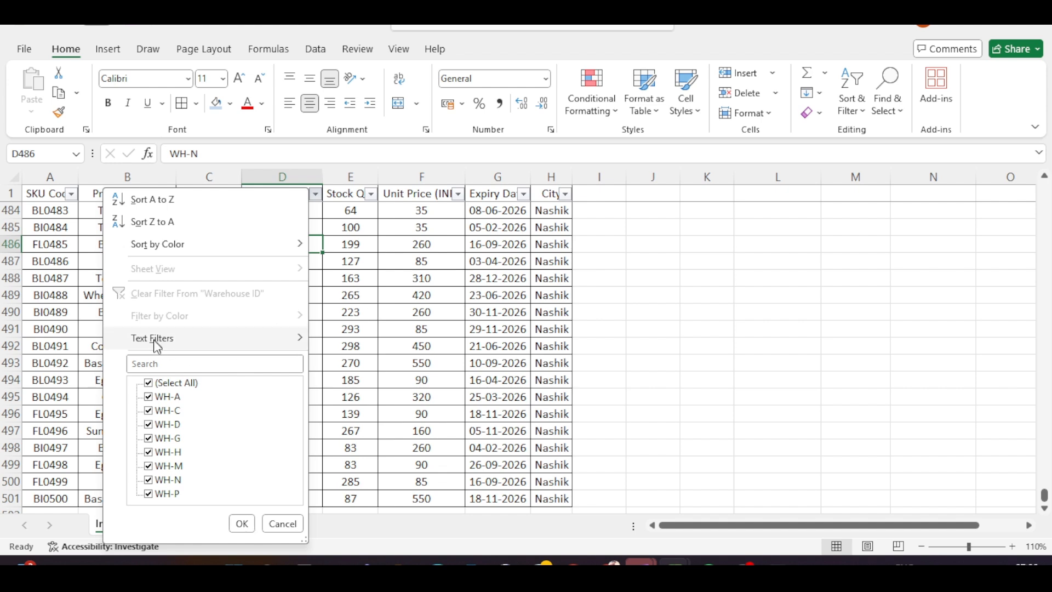
{"action": "left_click", "coordinate": [166, 383]}
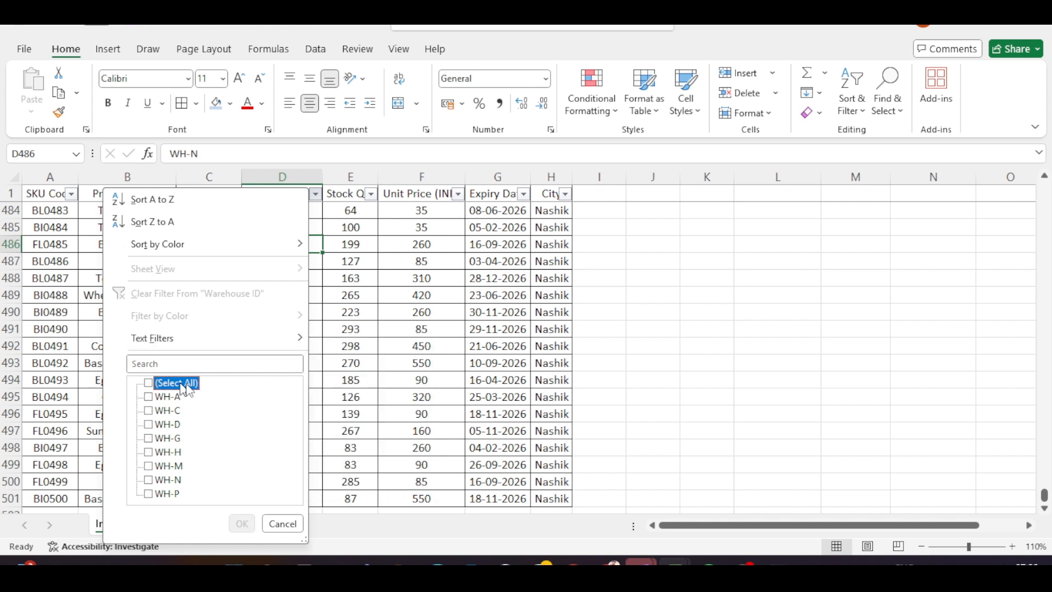
{"action": "left_click", "coordinate": [157, 396]}
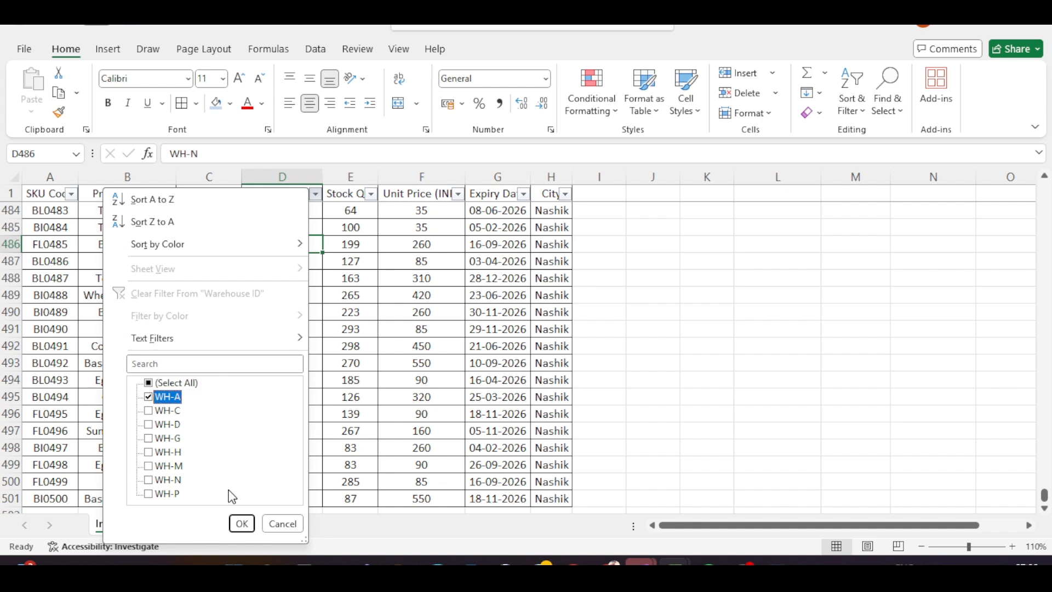
{"action": "left_click", "coordinate": [242, 523]}
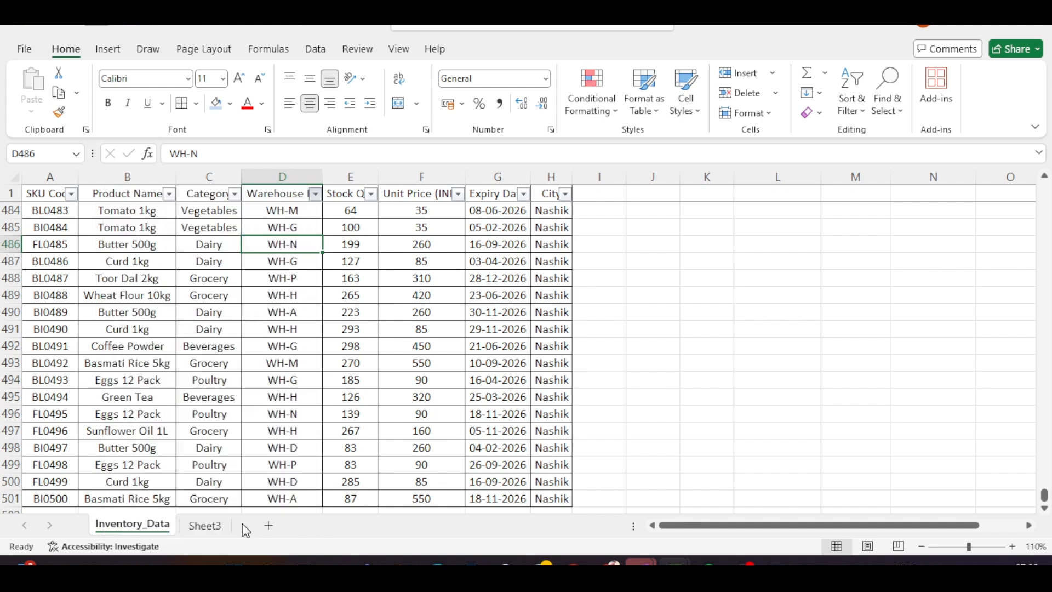
Select all Stock Qty values of the filtered WH-A rows to check their sum, and remove the filters from the table
{"action": "left_click", "coordinate": [352, 227]}
{"action": "key", "text": "ctrl+Up"}
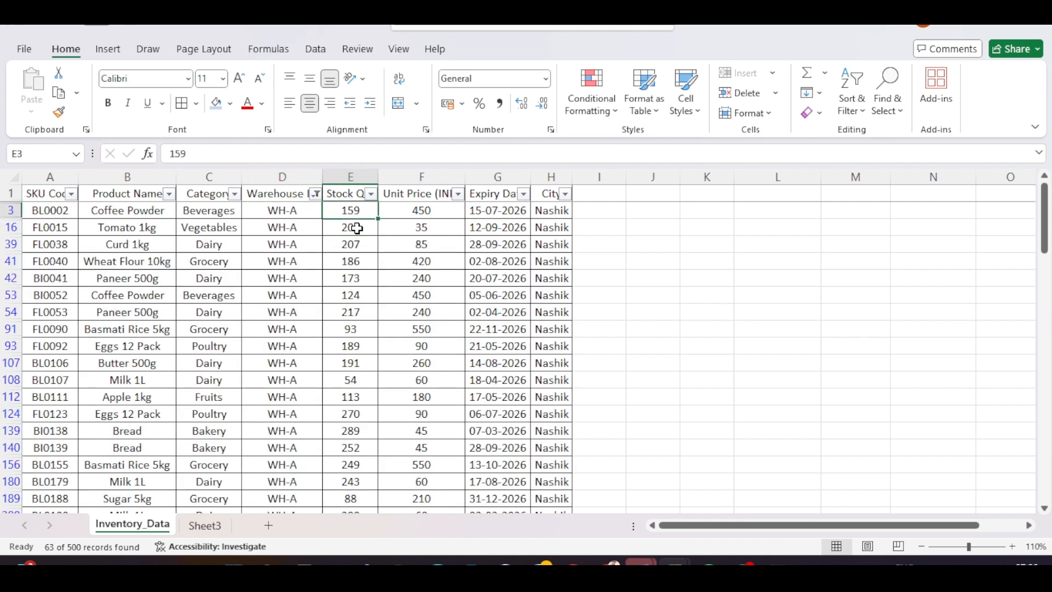
{"action": "key", "text": "ctrl+shift+Down"}
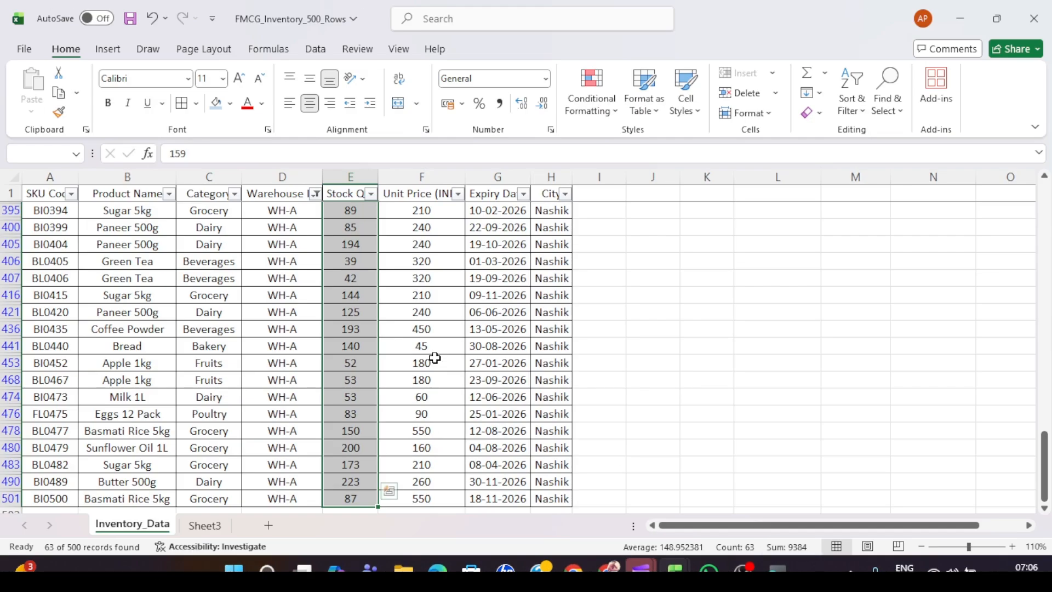
{"action": "left_click", "coordinate": [11, 65]}
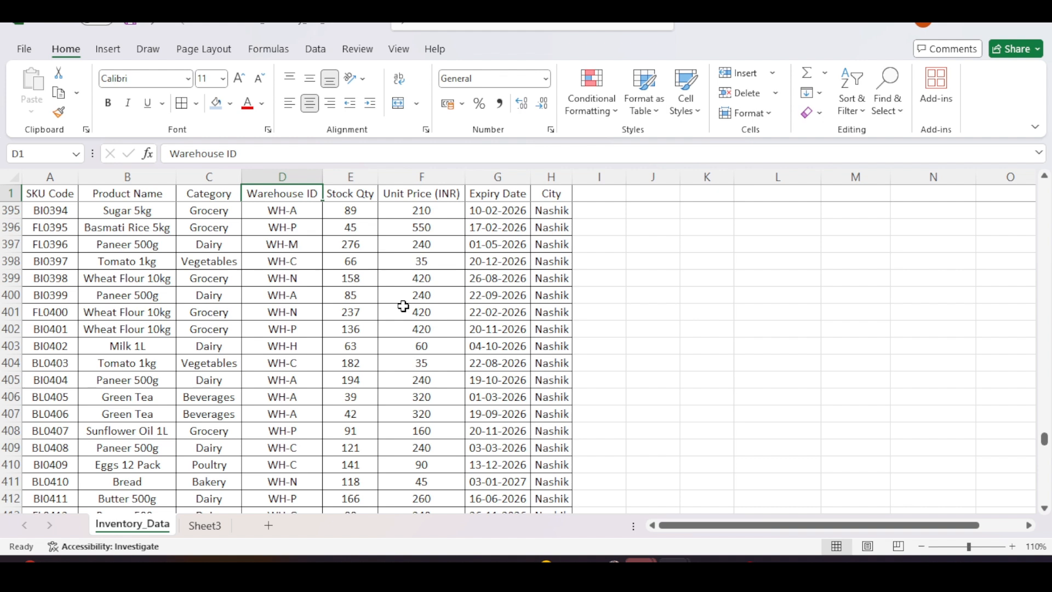
Select the entire Stock Qty column from the empty cell below the last record to check its sum
{"action": "scroll", "coordinate": [403, 306], "scroll_direction": "down", "scroll_amount": 20}
{"action": "left_click", "coordinate": [326, 347]}
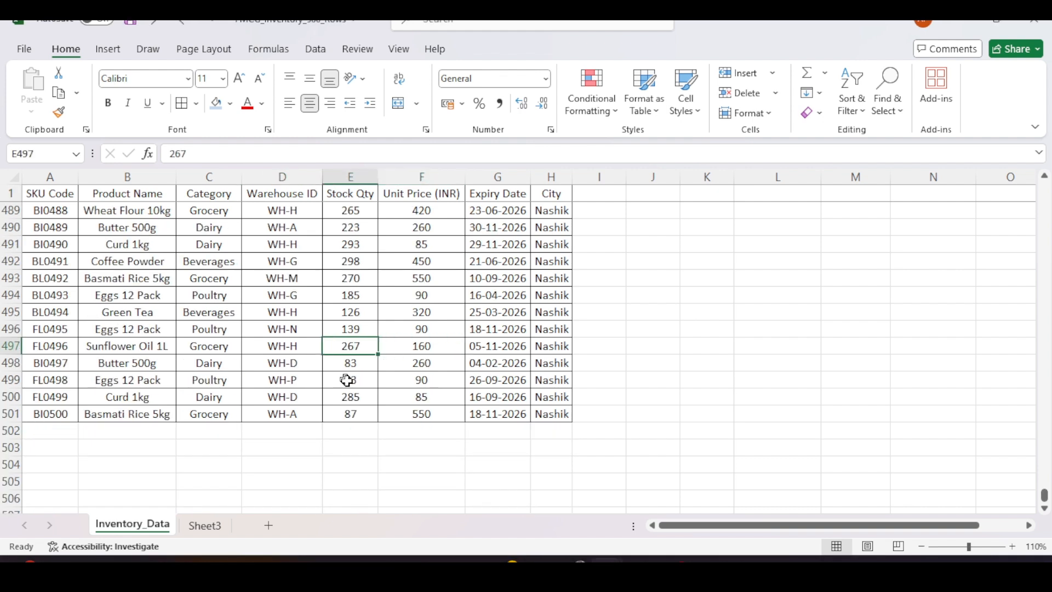
{"action": "left_click", "coordinate": [353, 433]}
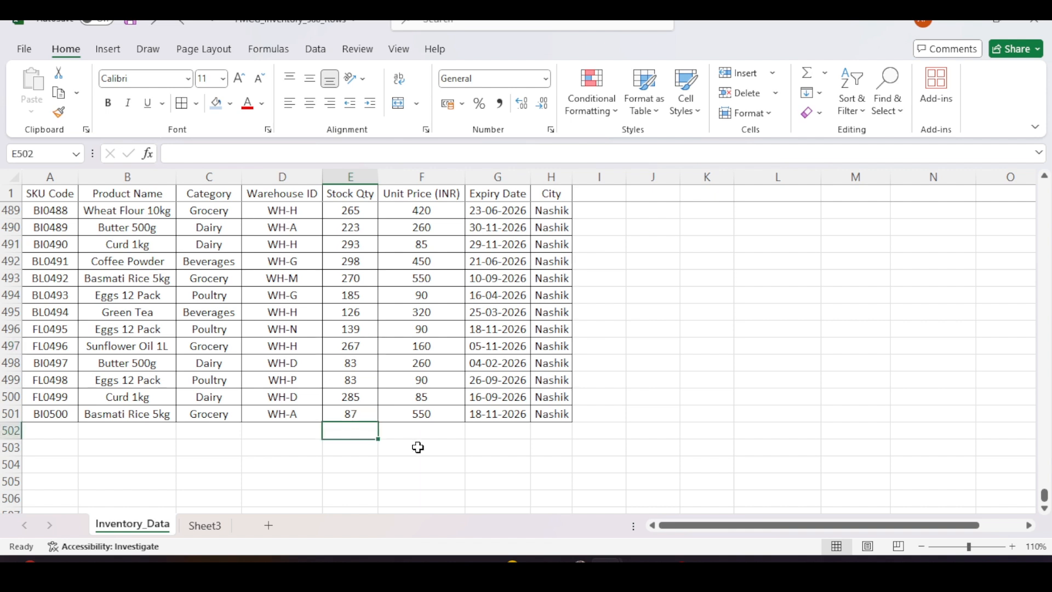
{"action": "key", "text": "ctrl+space"}
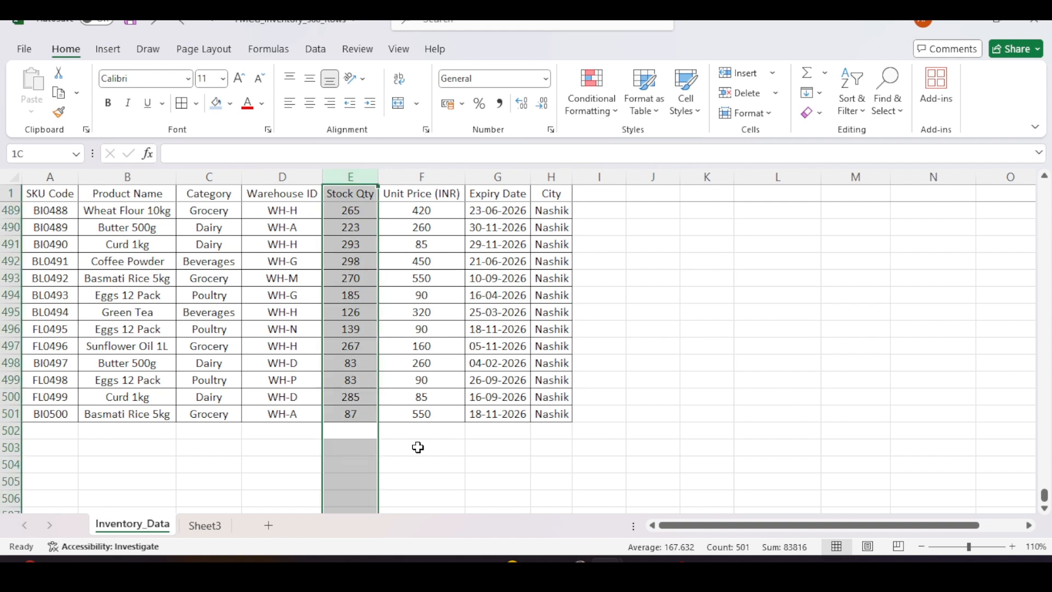
Total the Stock Qty column in cell E502 with AutoSum over E2:E501
{"action": "left_click", "coordinate": [346, 432]}
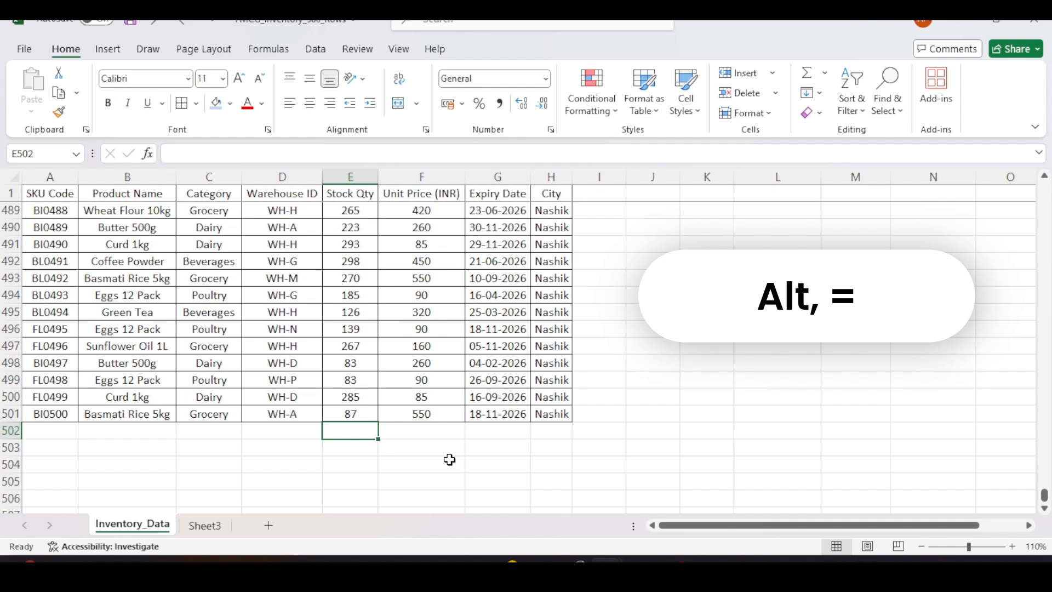
{"action": "key", "text": "alt+equal"}
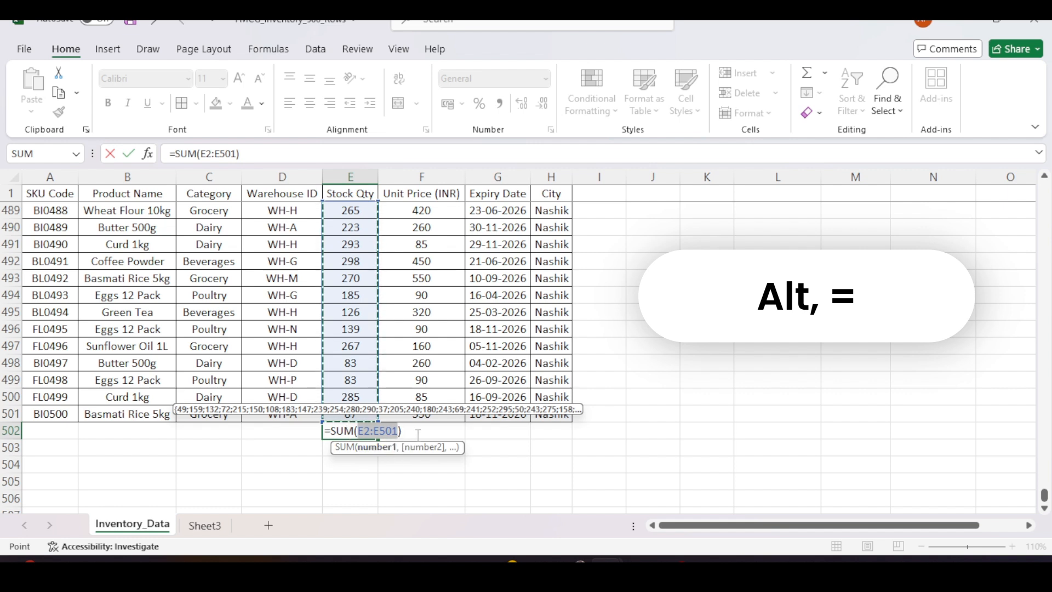
{"action": "key", "text": "Return"}
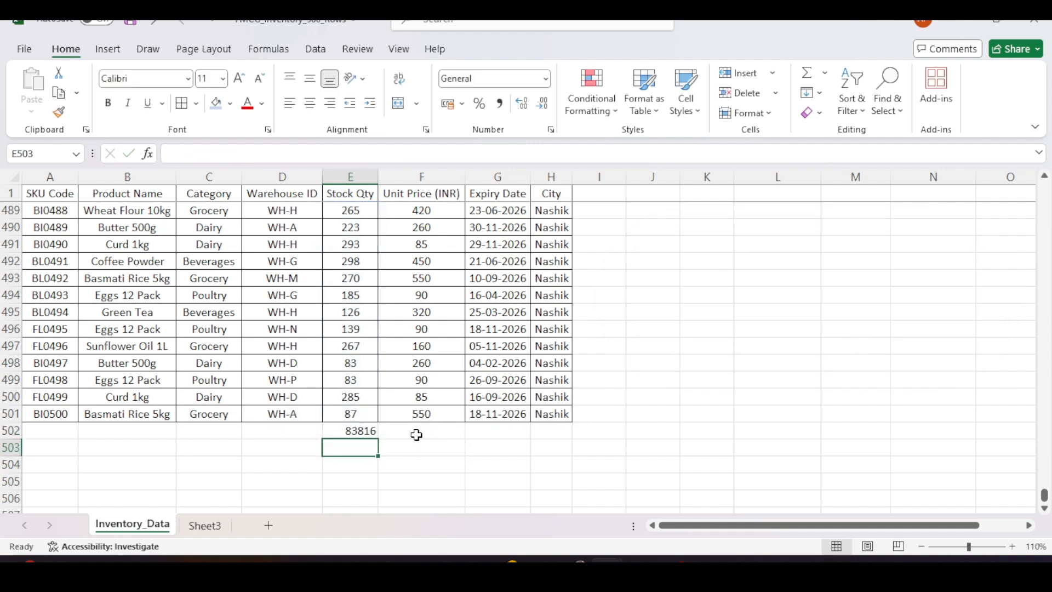
{"action": "key", "text": "Up"}
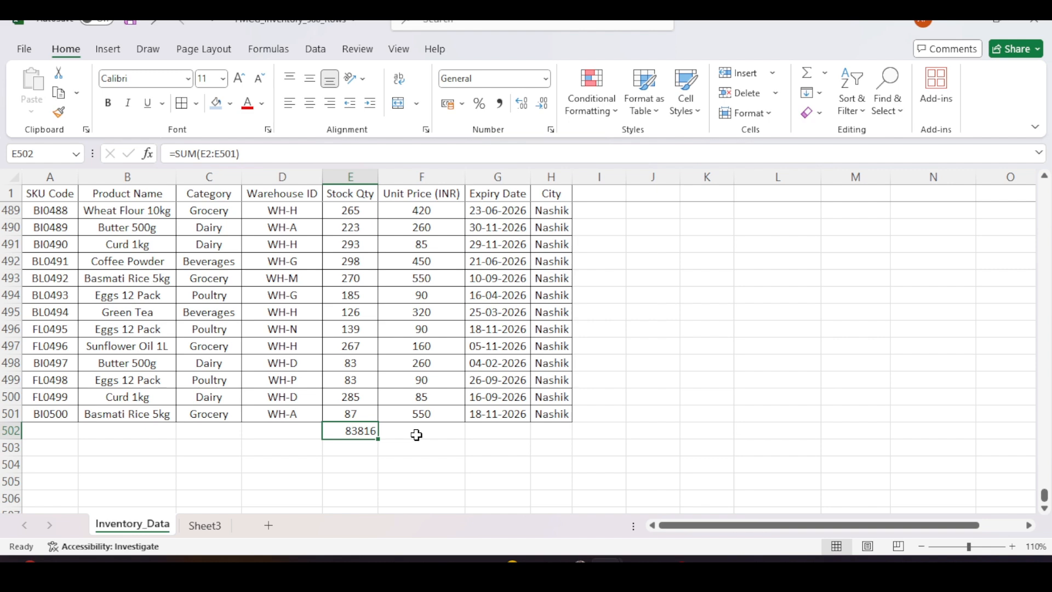